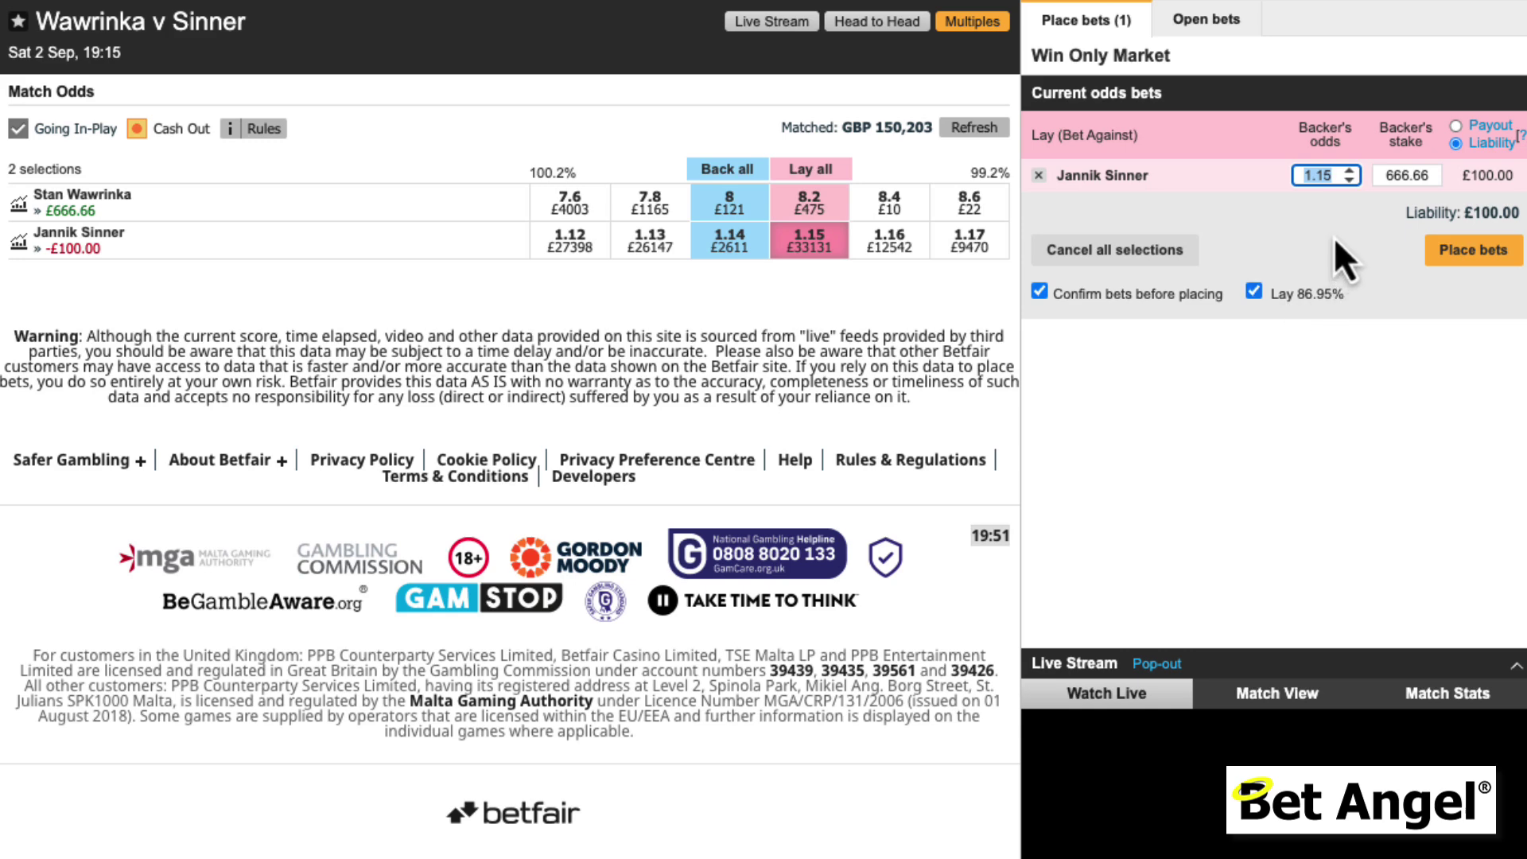
Set the maximum liability of the Jannik Sinner lay bet to GBP 1.
{"action": "left_click", "coordinate": [1485, 143]}
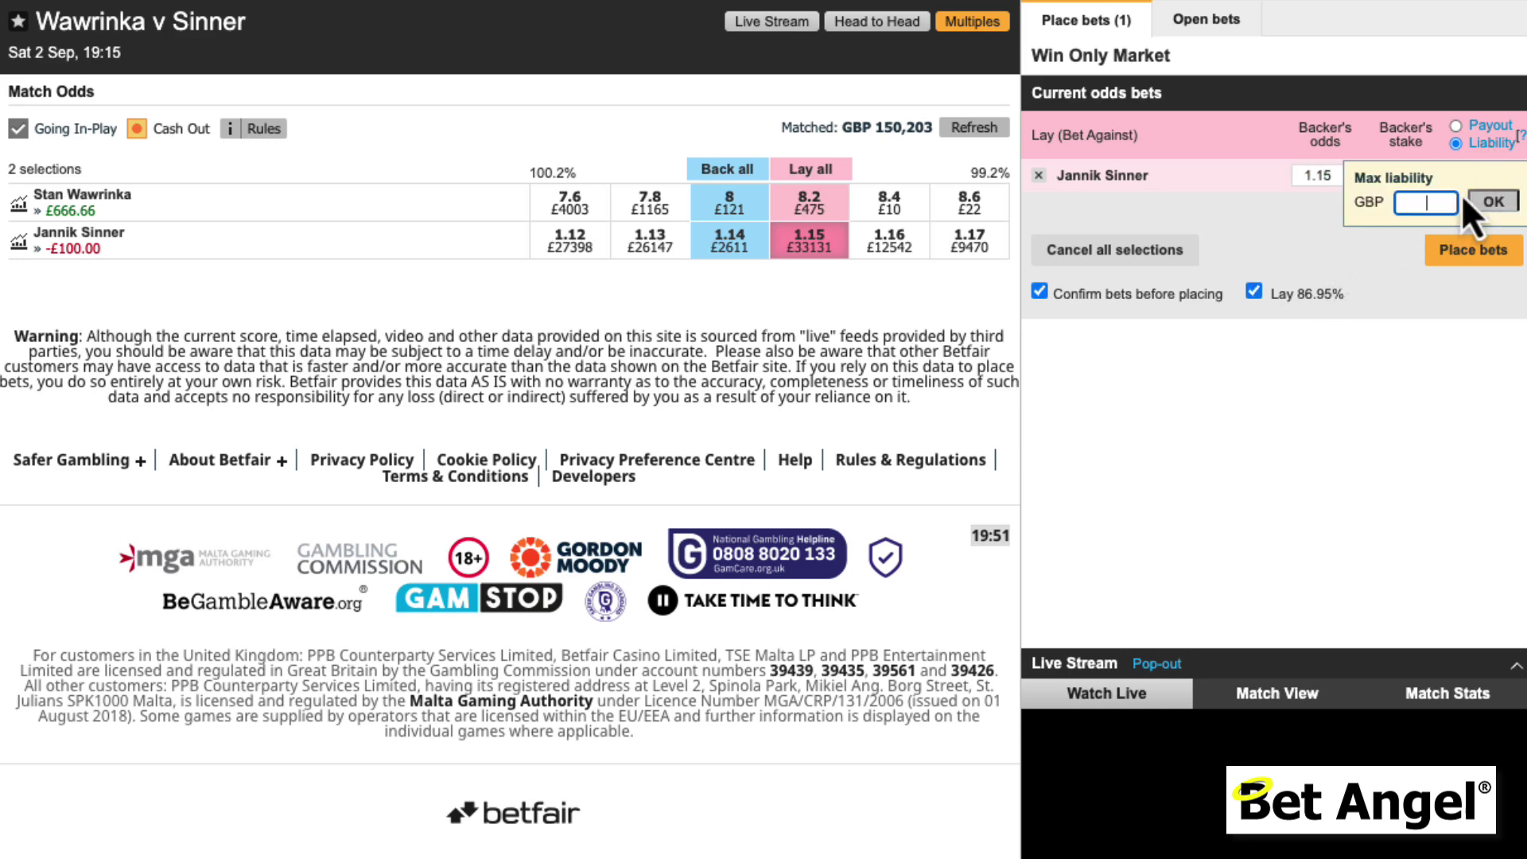
{"action": "type", "text": "1"}
{"action": "left_click", "coordinate": [1489, 205]}
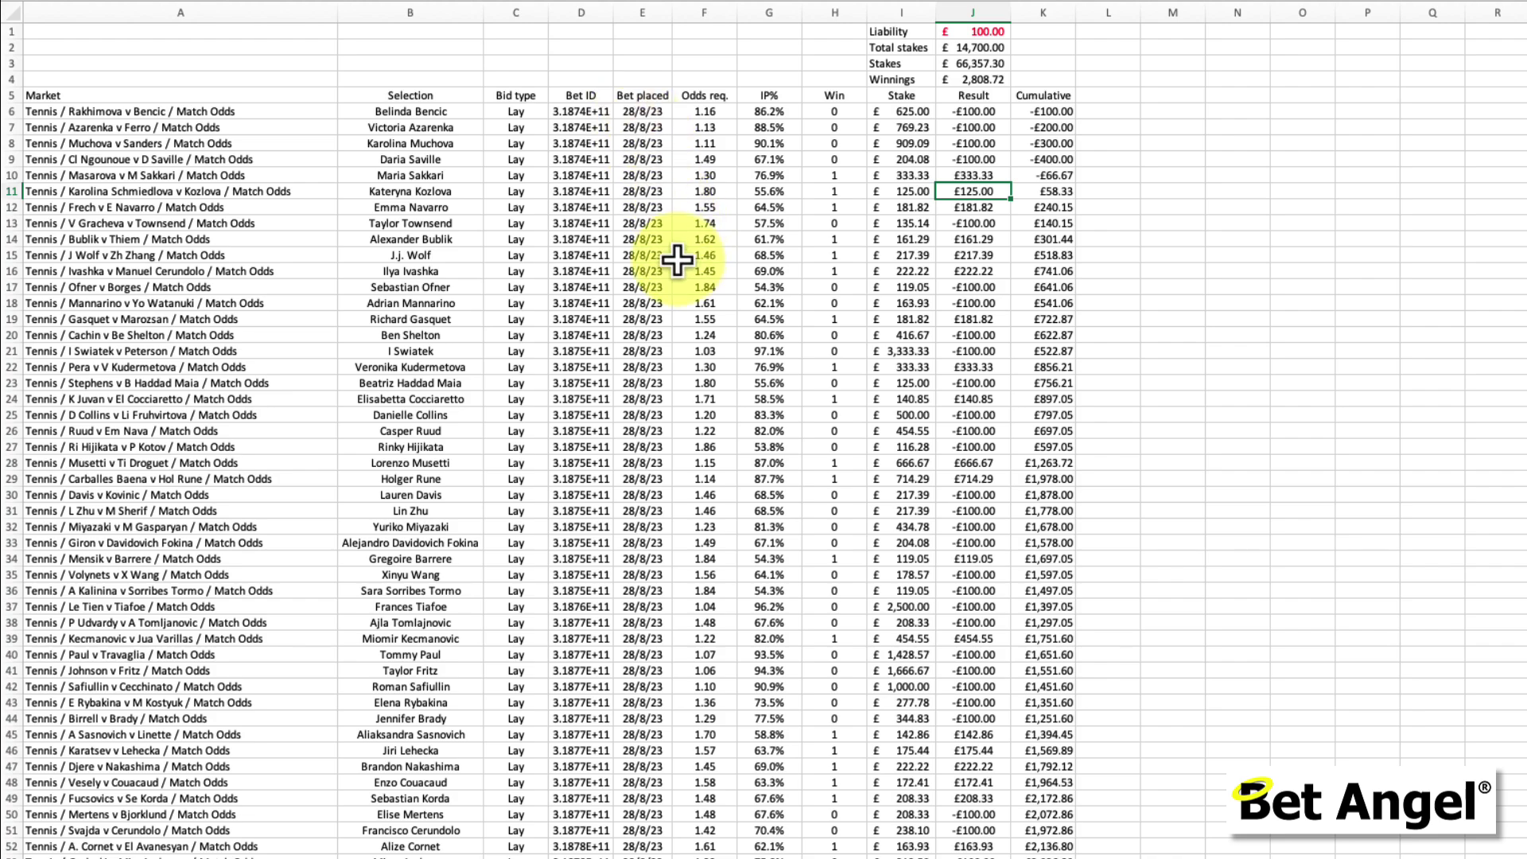
In the Excel sheet, look through the full list of tennis lay bets down to row 152.
{"action": "scroll", "coordinate": [787, 247], "scroll_direction": "down", "scroll_amount": 20}
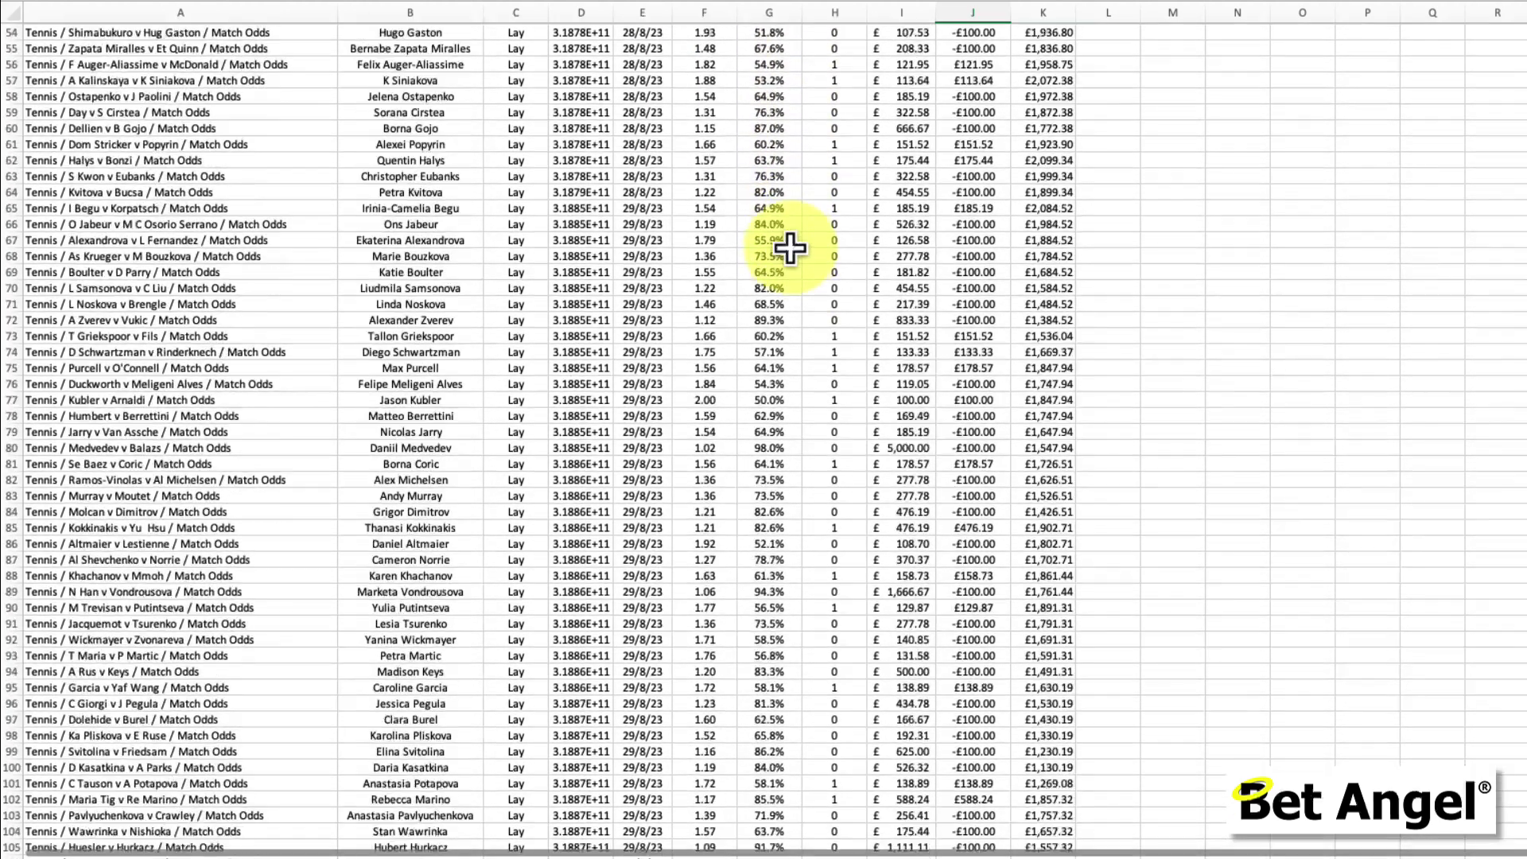
{"action": "scroll", "coordinate": [789, 249], "scroll_direction": "down", "scroll_amount": 14}
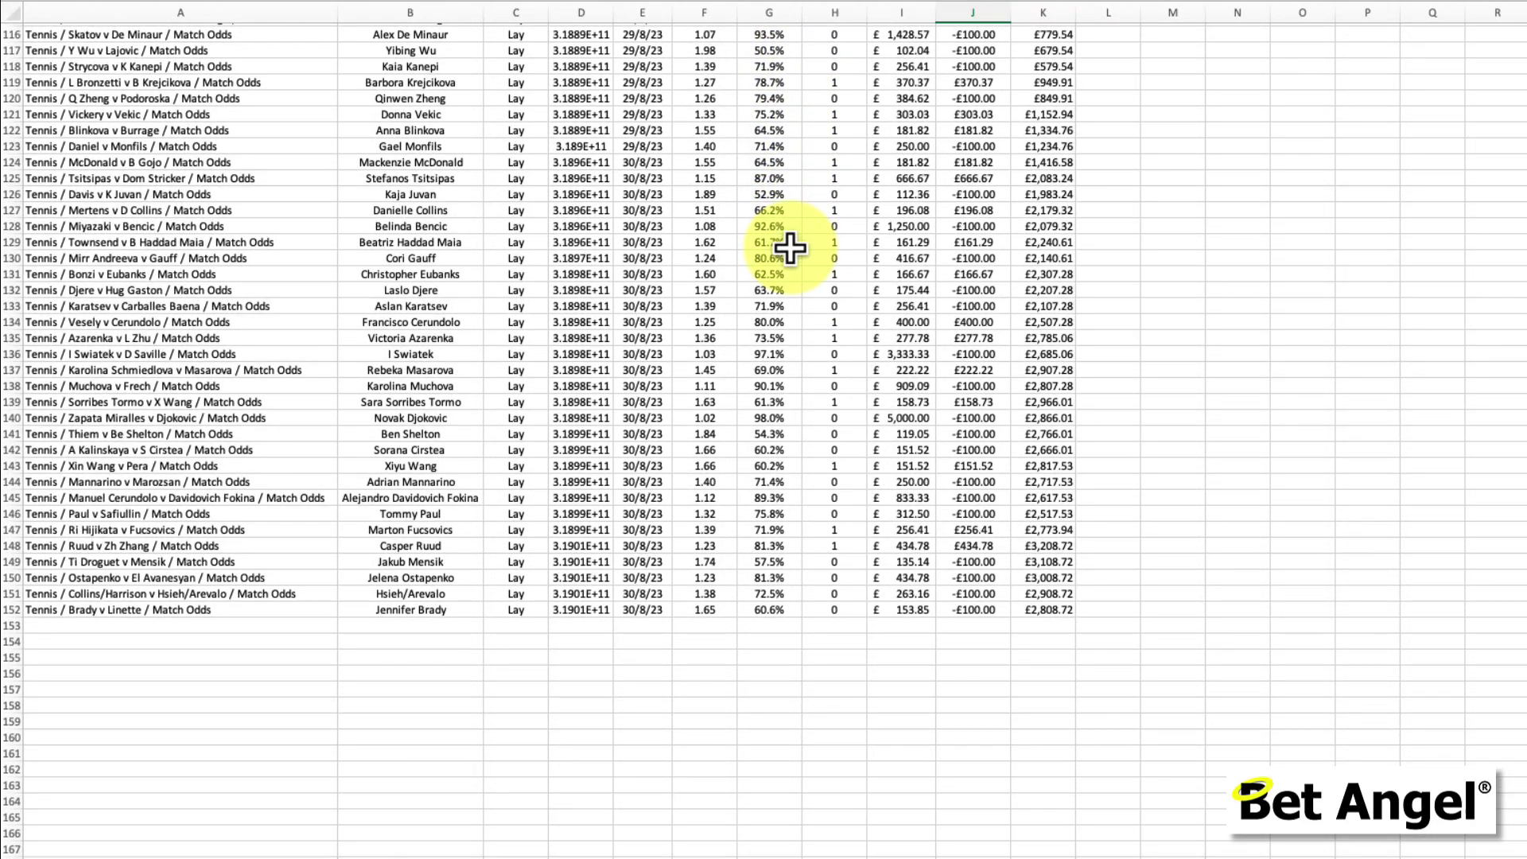
{"action": "scroll", "coordinate": [787, 247], "scroll_direction": "up", "scroll_amount": 20}
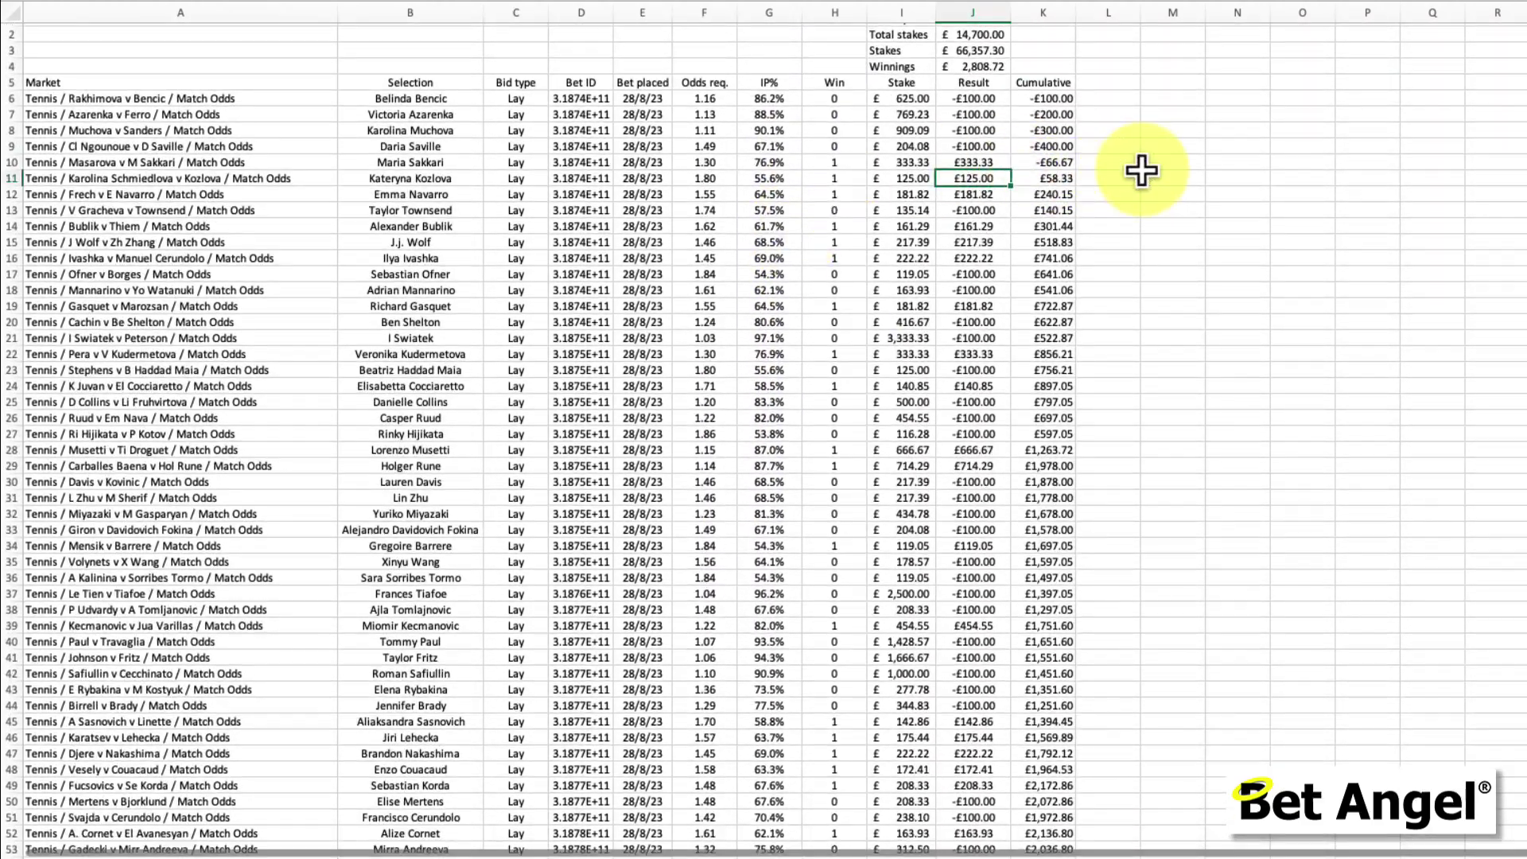
{"action": "scroll", "coordinate": [1142, 164], "scroll_direction": "up", "scroll_amount": 2}
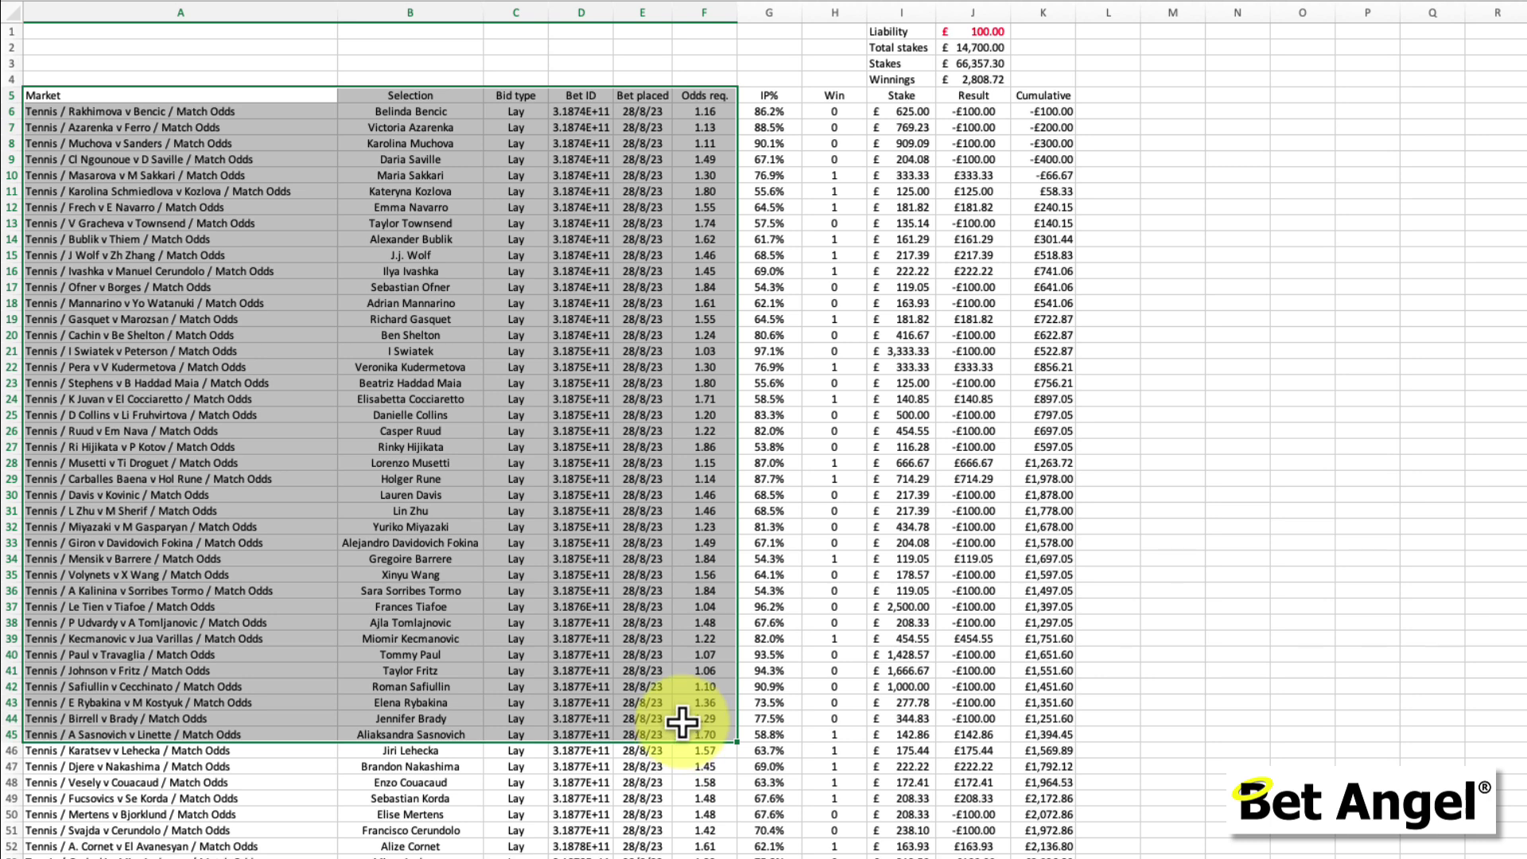
Highlight the calculated columns from IP% to Cumulative, covering rows 5 to 29.
{"action": "left_click", "coordinate": [816, 153]}
{"action": "left_click_drag", "start_coordinate": [777, 96], "coordinate": [1033, 481]}
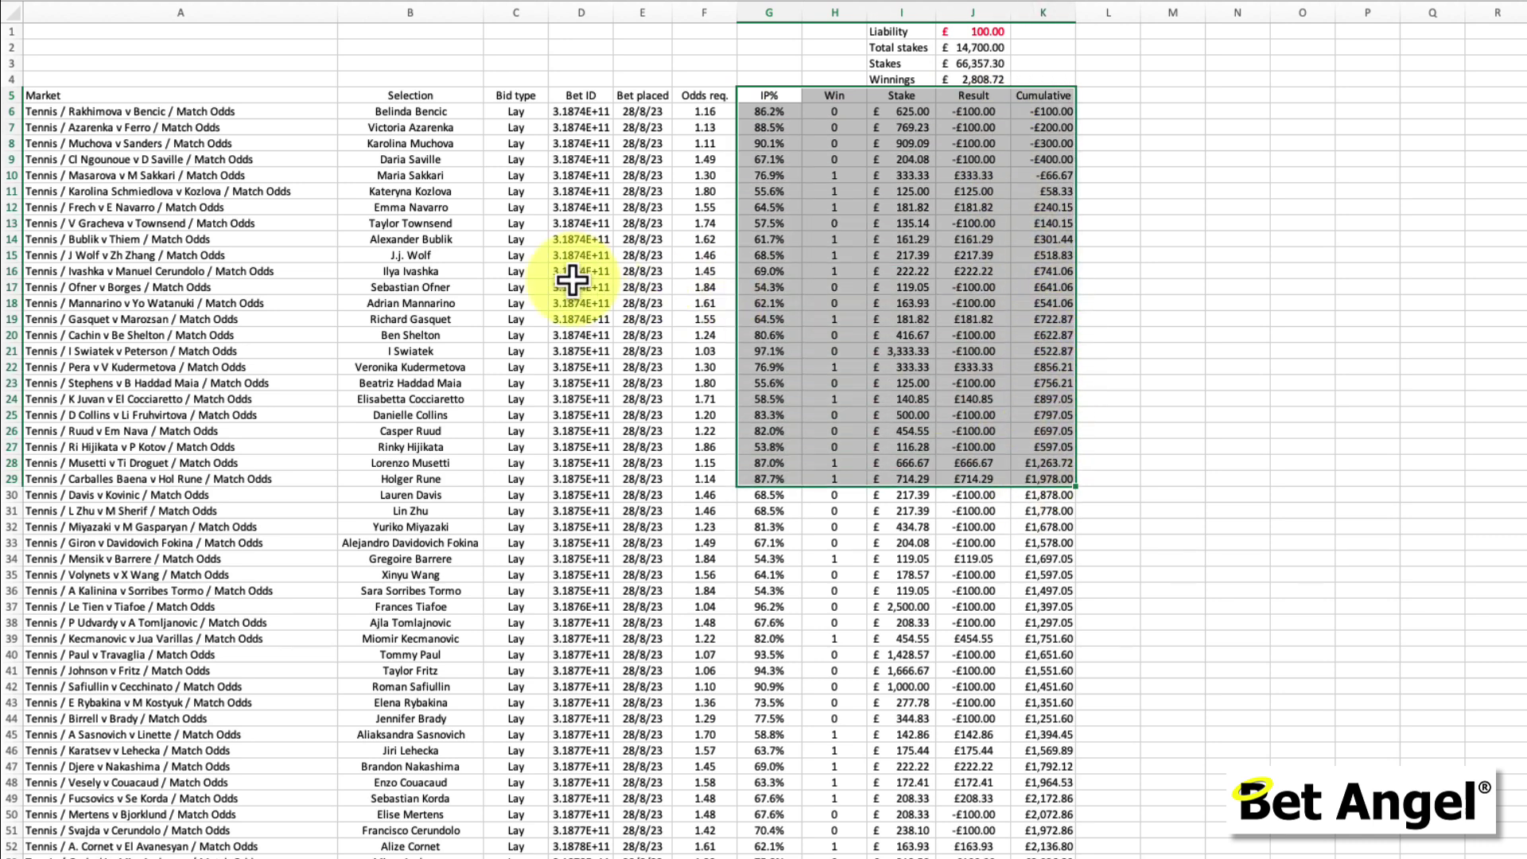
{"action": "left_click", "coordinate": [958, 271]}
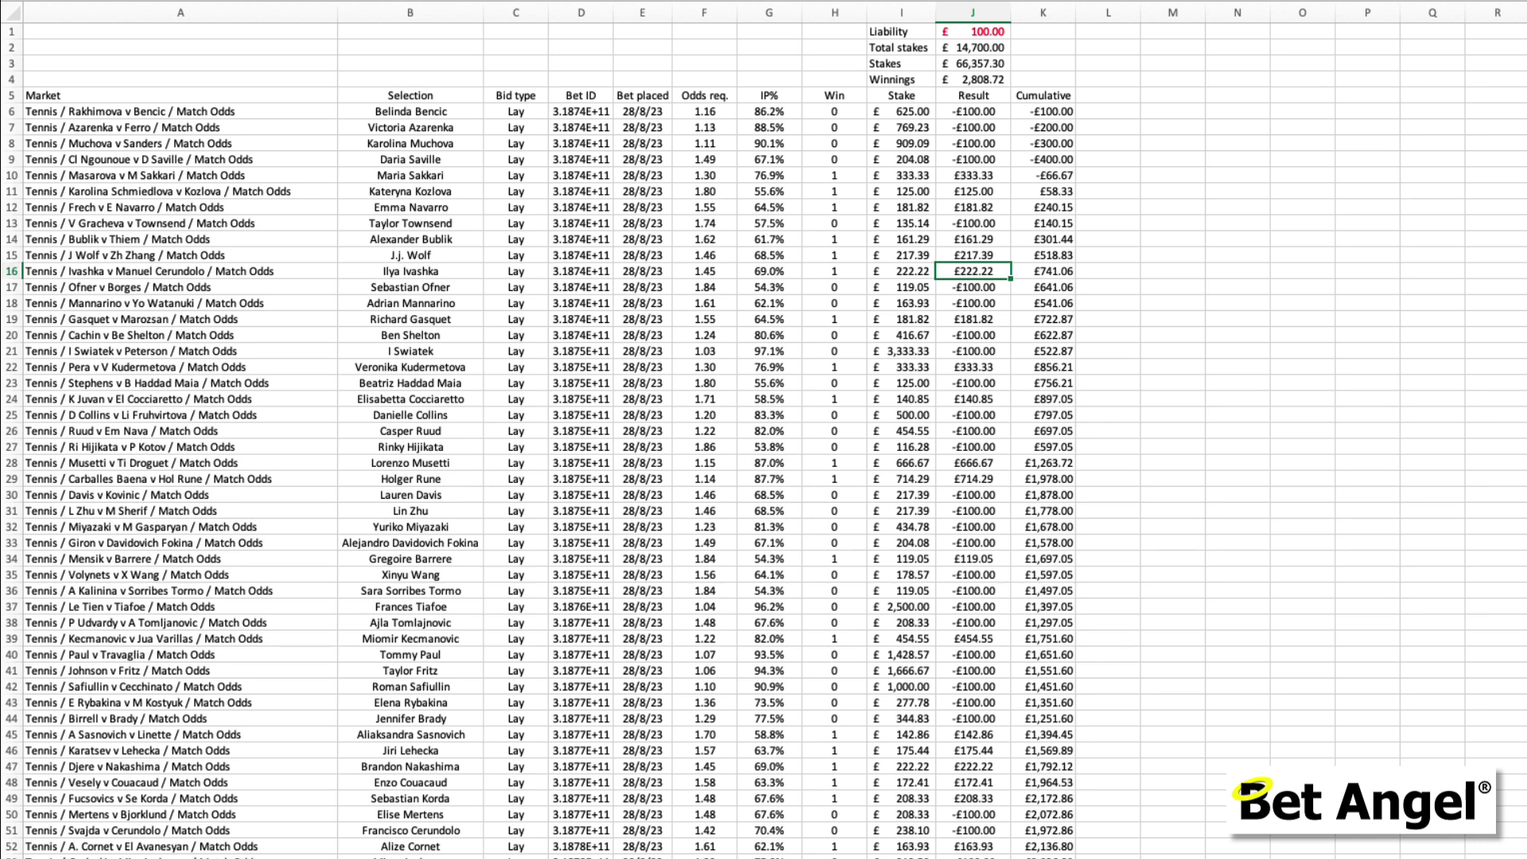
Examine how odds, win flag, stake and result relate for the Rakhimova v Bencic bet in row 6.
{"action": "left_click", "coordinate": [703, 111]}
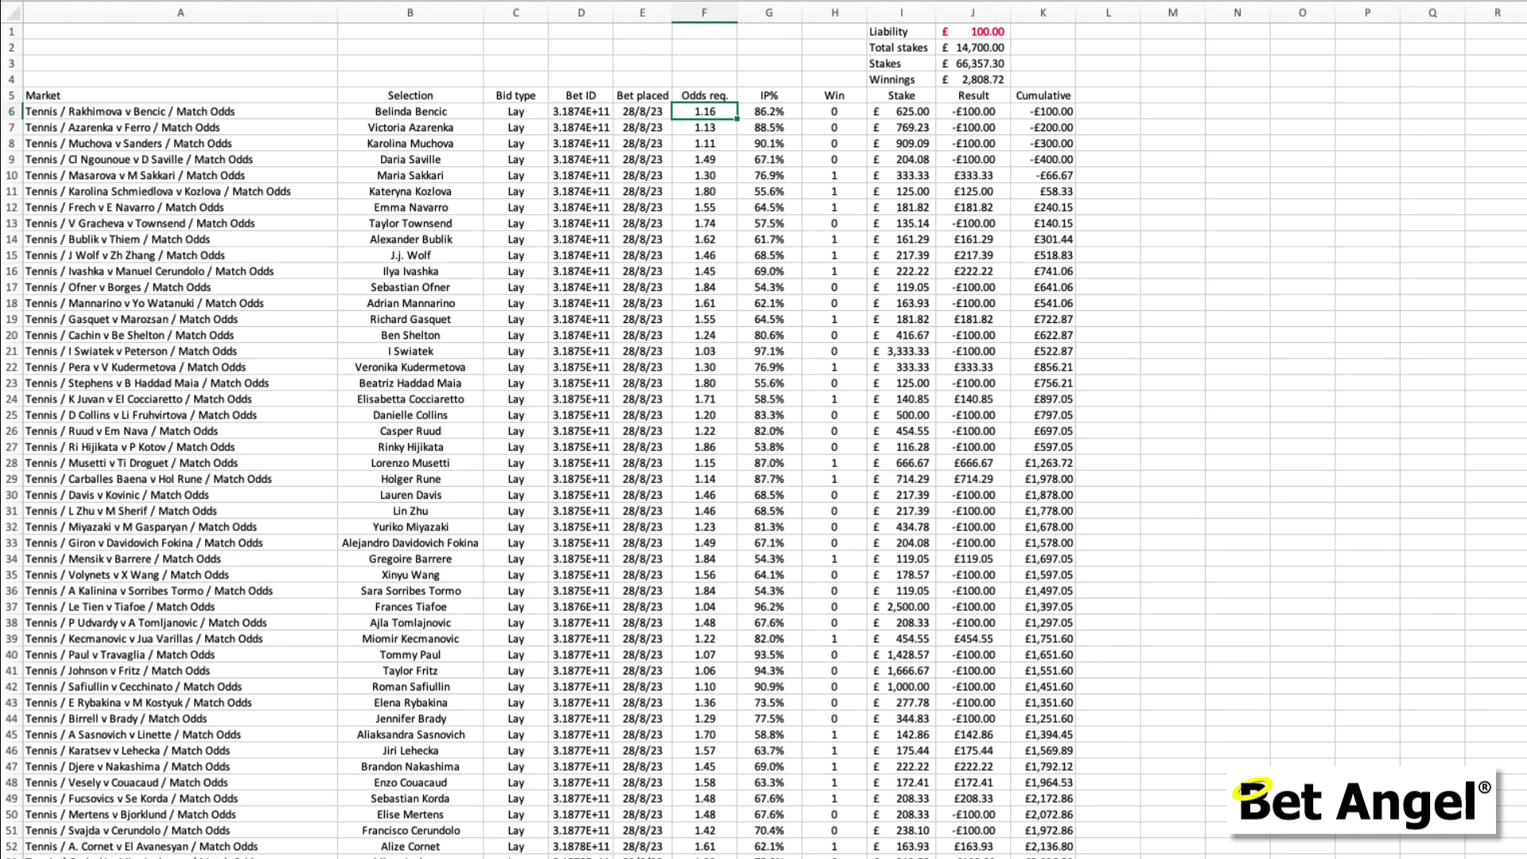
{"action": "left_click", "coordinate": [971, 112]}
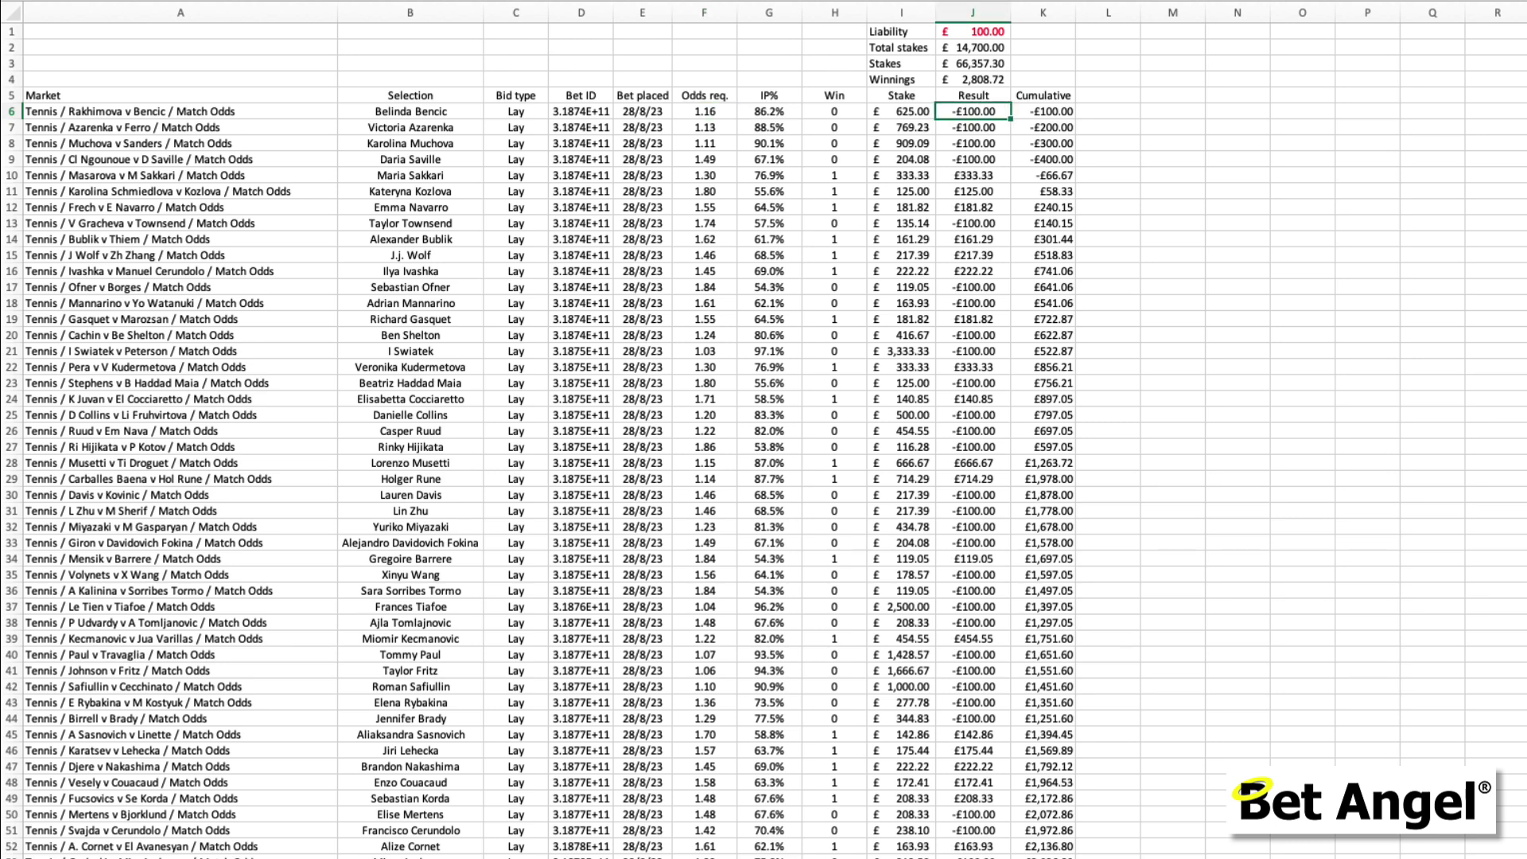
{"action": "left_click", "coordinate": [900, 111]}
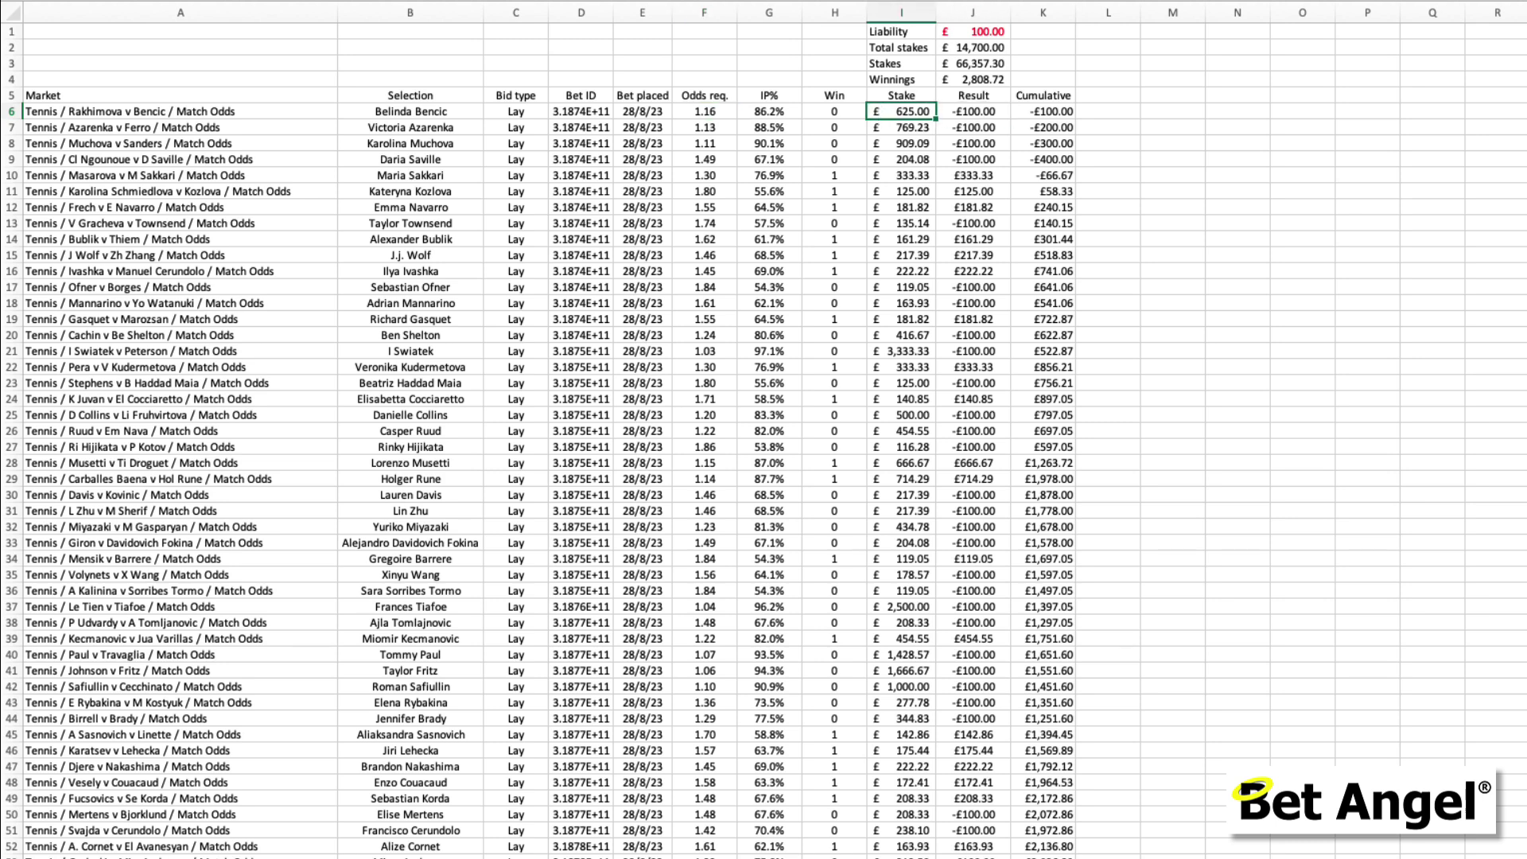
{"action": "left_click", "coordinate": [833, 111]}
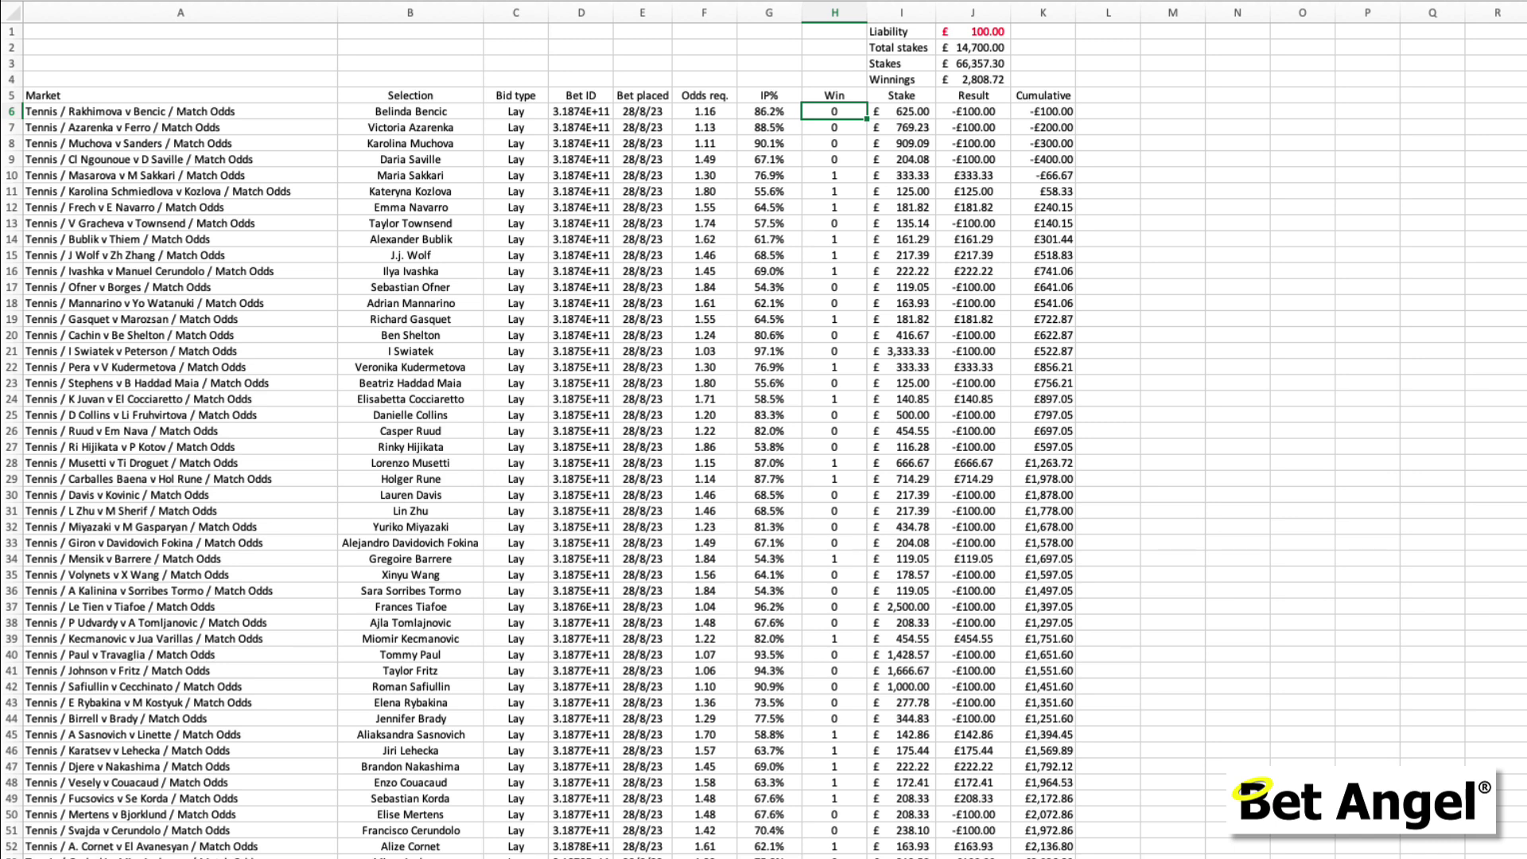
{"action": "left_click", "coordinate": [972, 111]}
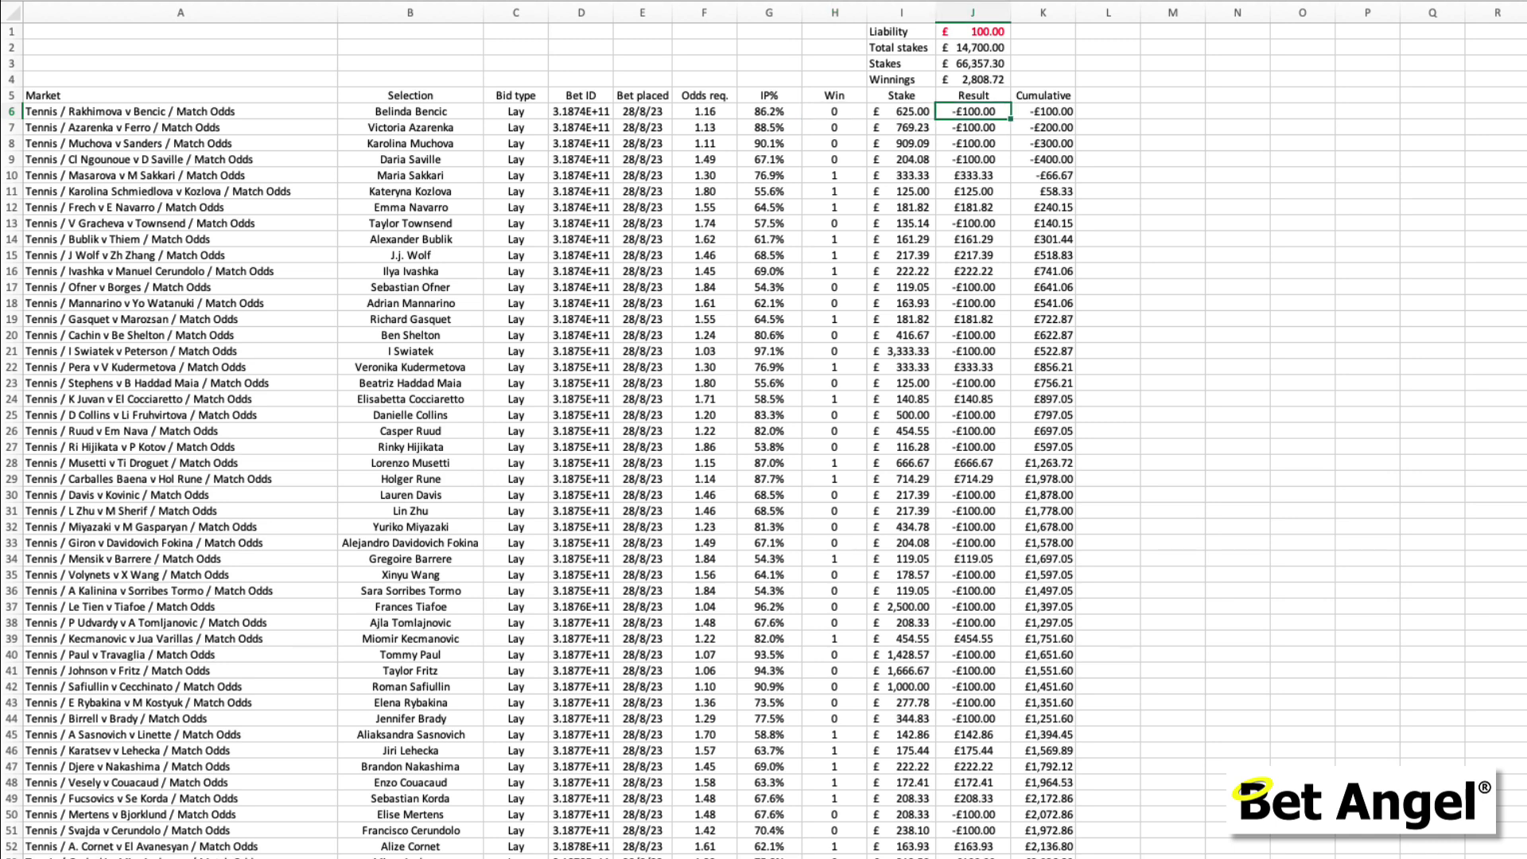
{"action": "key", "text": "Left"}
{"action": "key", "text": "Left"}
{"action": "key", "text": "Left"}
{"action": "key", "text": "Left"}
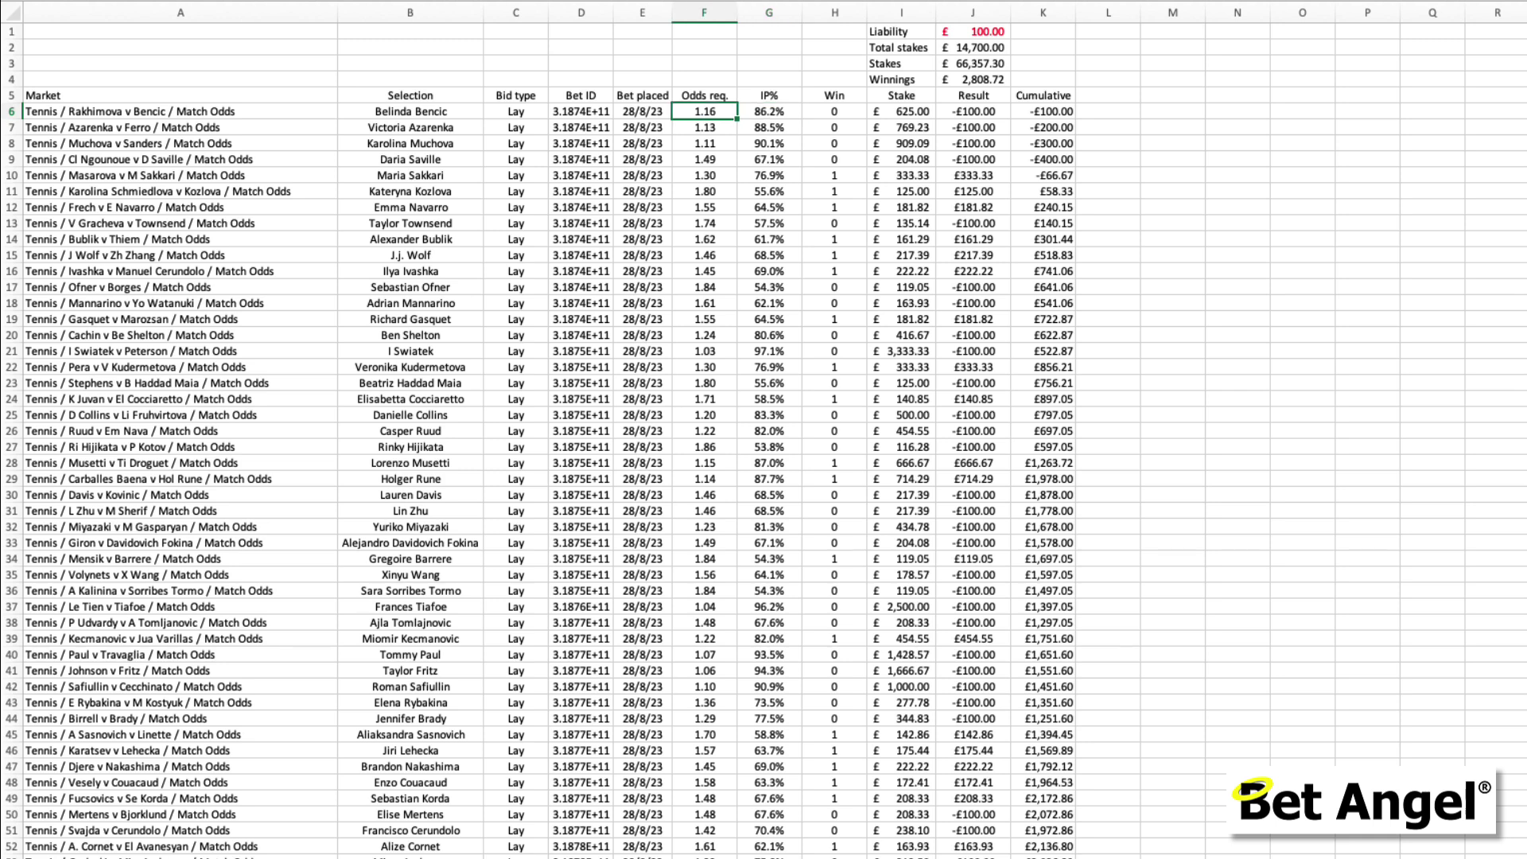
{"action": "key", "text": "Right"}
{"action": "key", "text": "Right"}
{"action": "key", "text": "Right"}
{"action": "key", "text": "Right"}
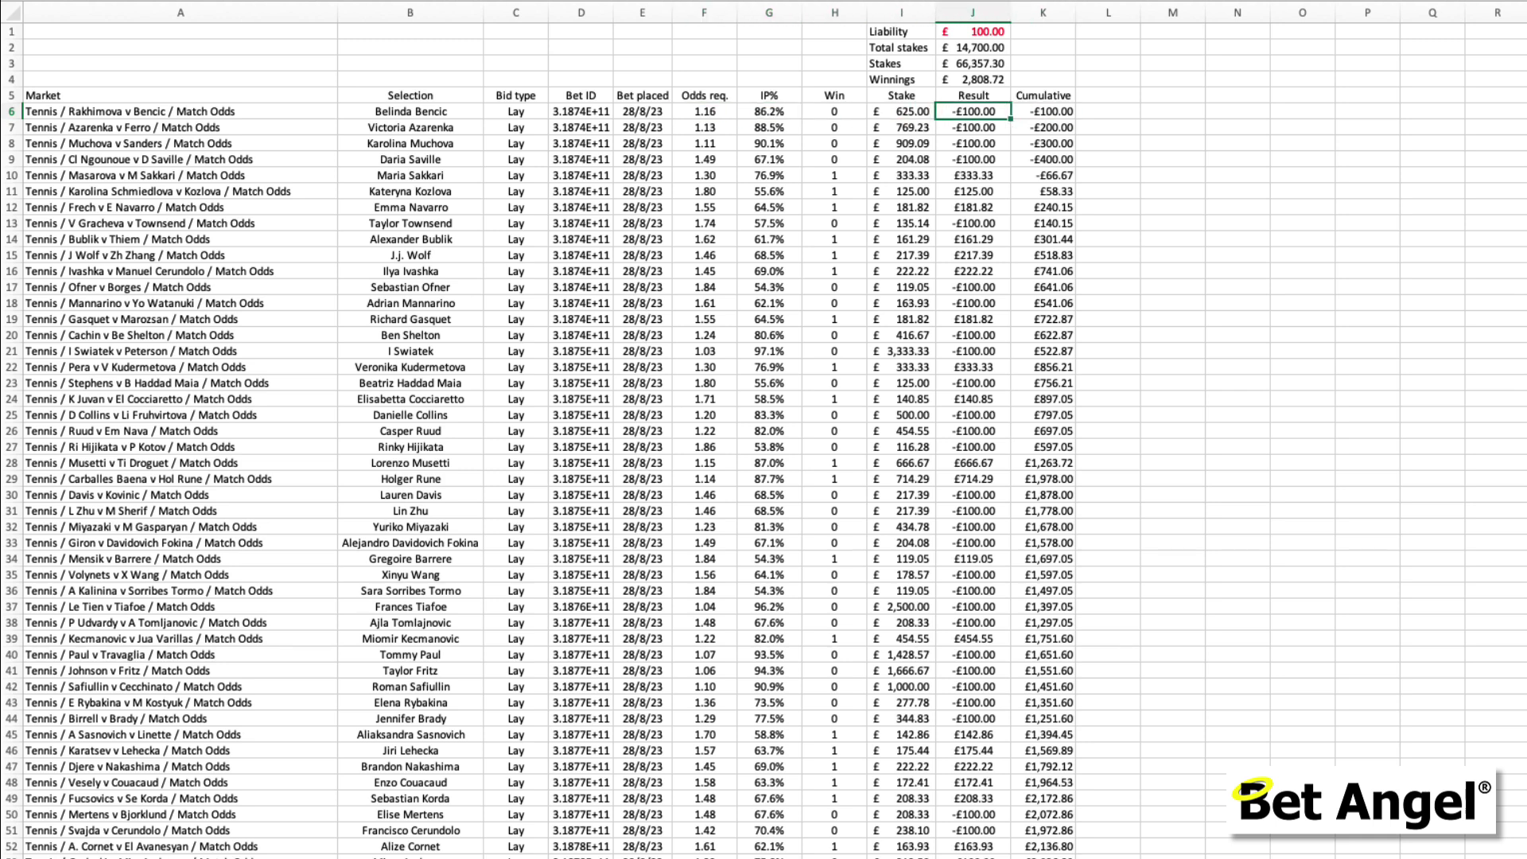
Examine the odds, win flag, result and cumulative value of the bet in row 10 against the results above it.
{"action": "left_click", "coordinate": [703, 175]}
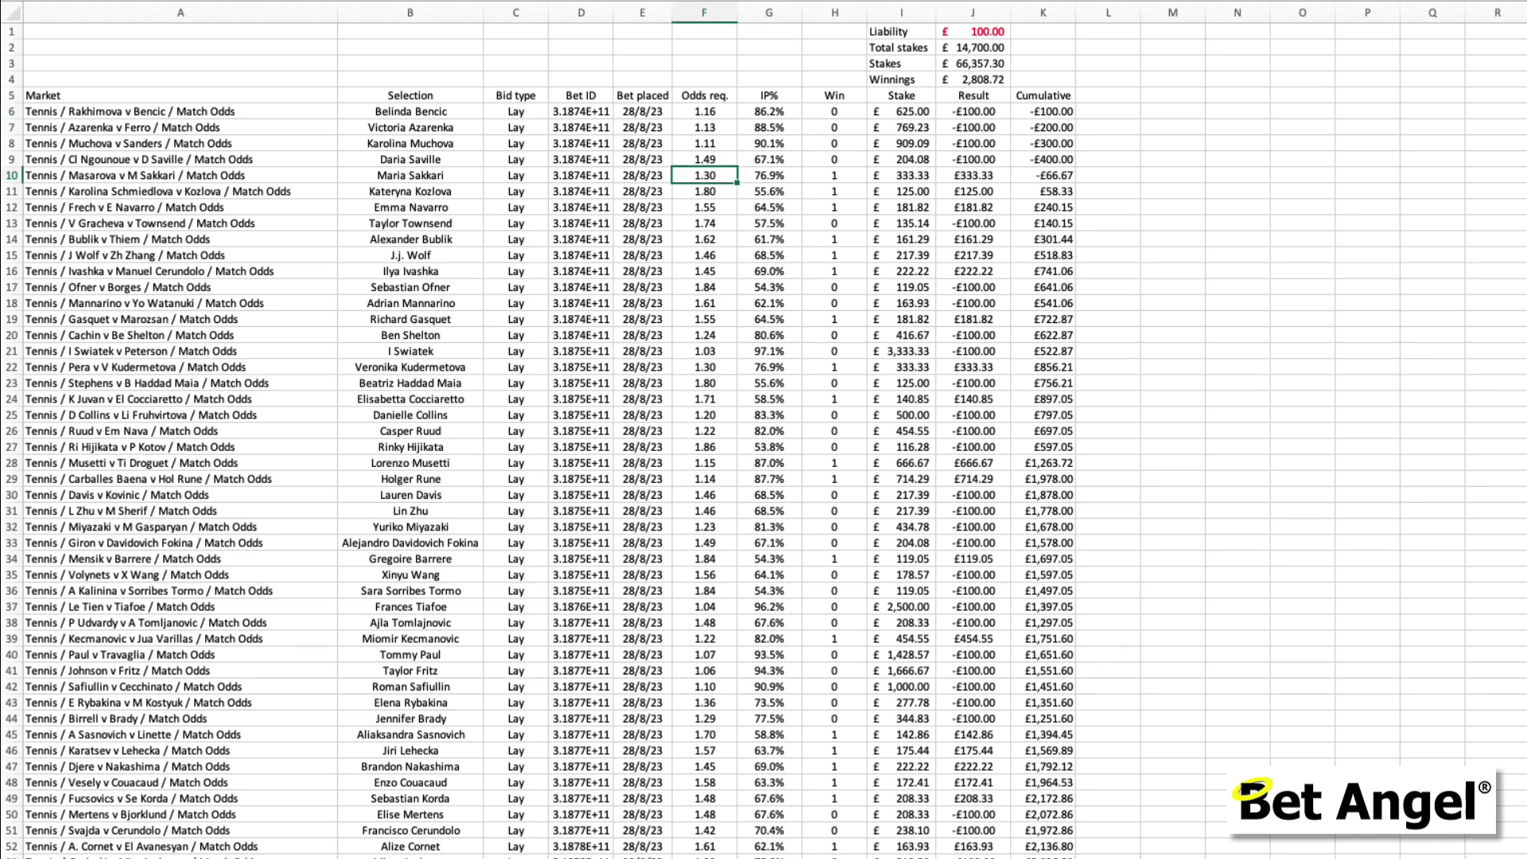
{"action": "left_click", "coordinate": [834, 175]}
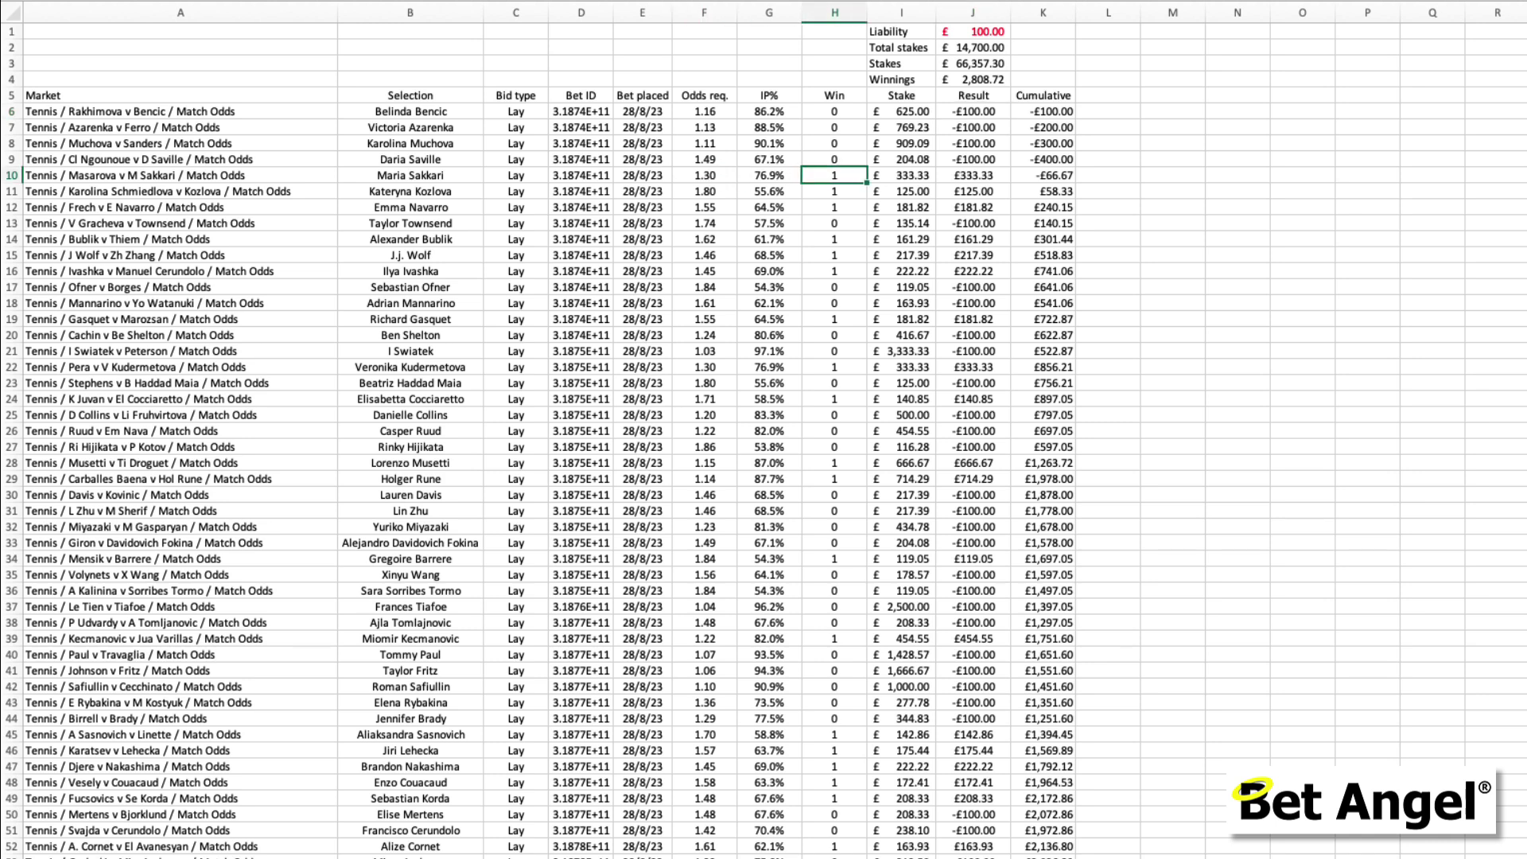
{"action": "left_click", "coordinate": [972, 175]}
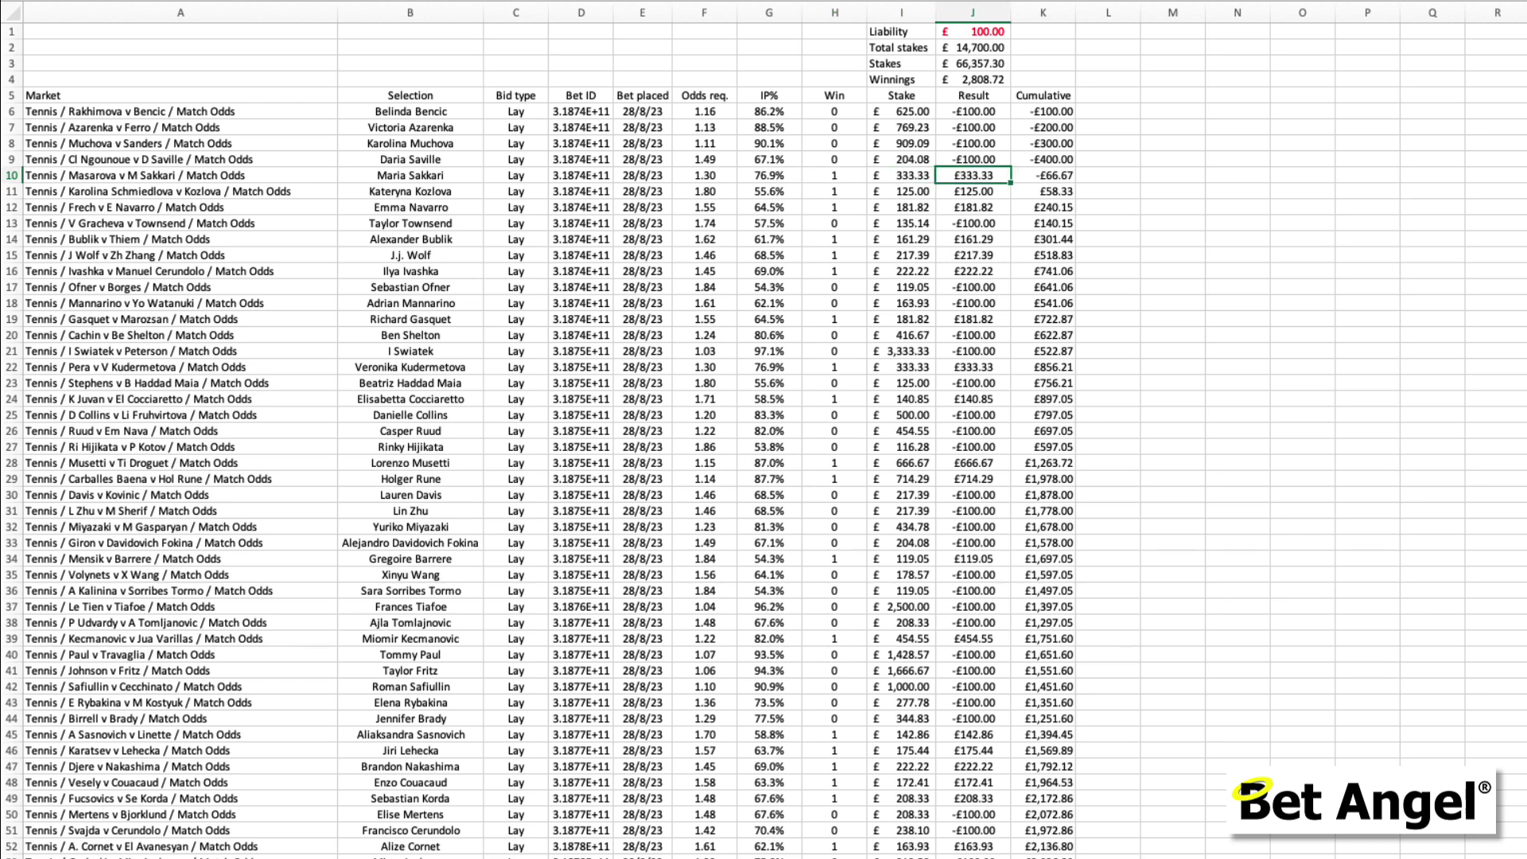
{"action": "key", "text": "shift+Up"}
{"action": "key", "text": "shift+Up"}
{"action": "key", "text": "shift+Up"}
{"action": "key", "text": "shift+Up"}
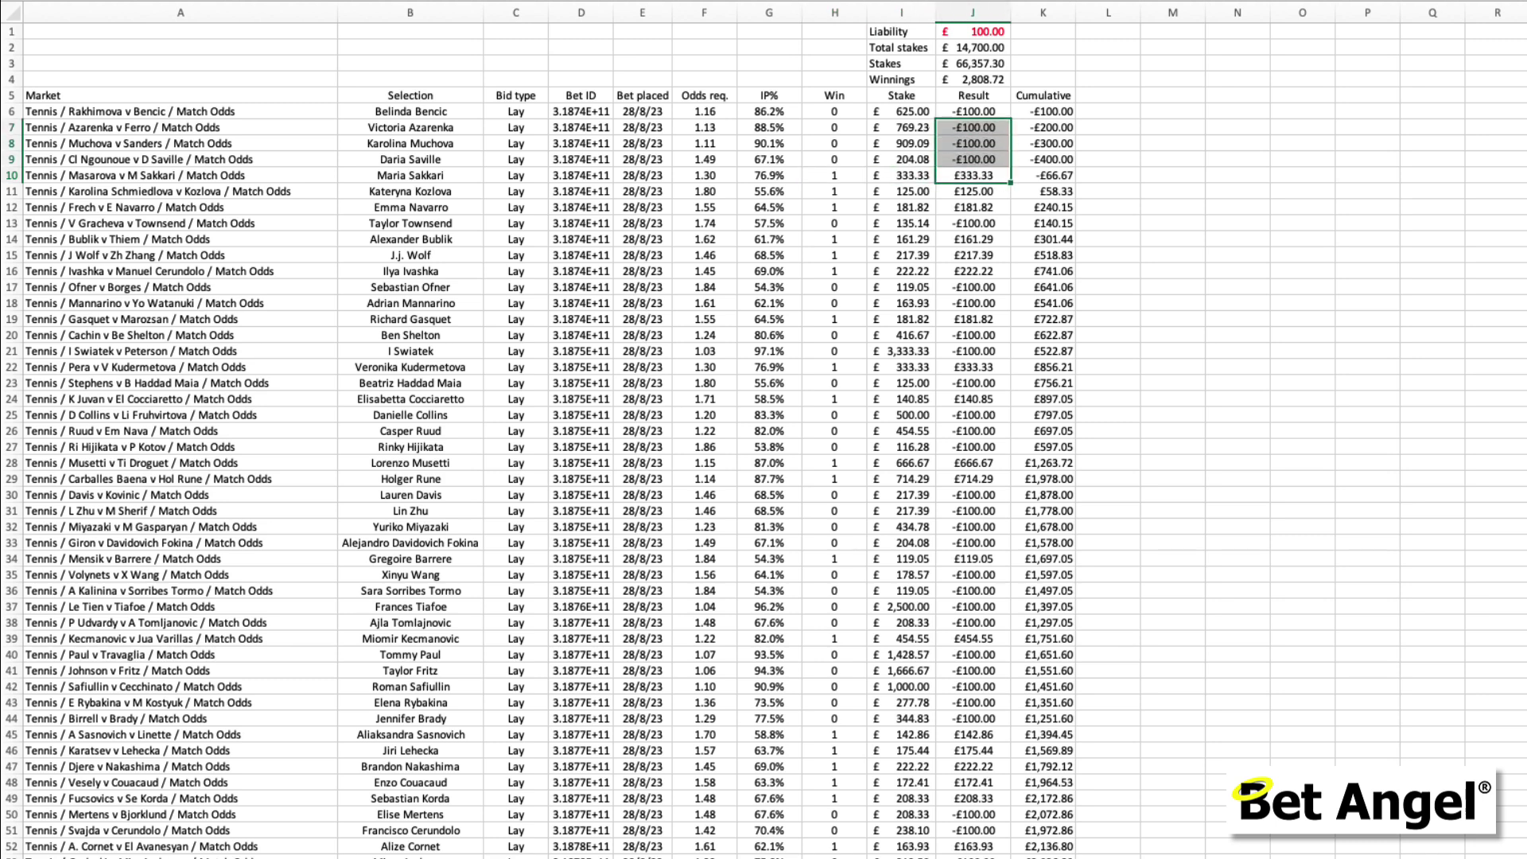
{"action": "key", "text": "Down"}
{"action": "key", "text": "Right"}
{"action": "key", "text": "Up"}
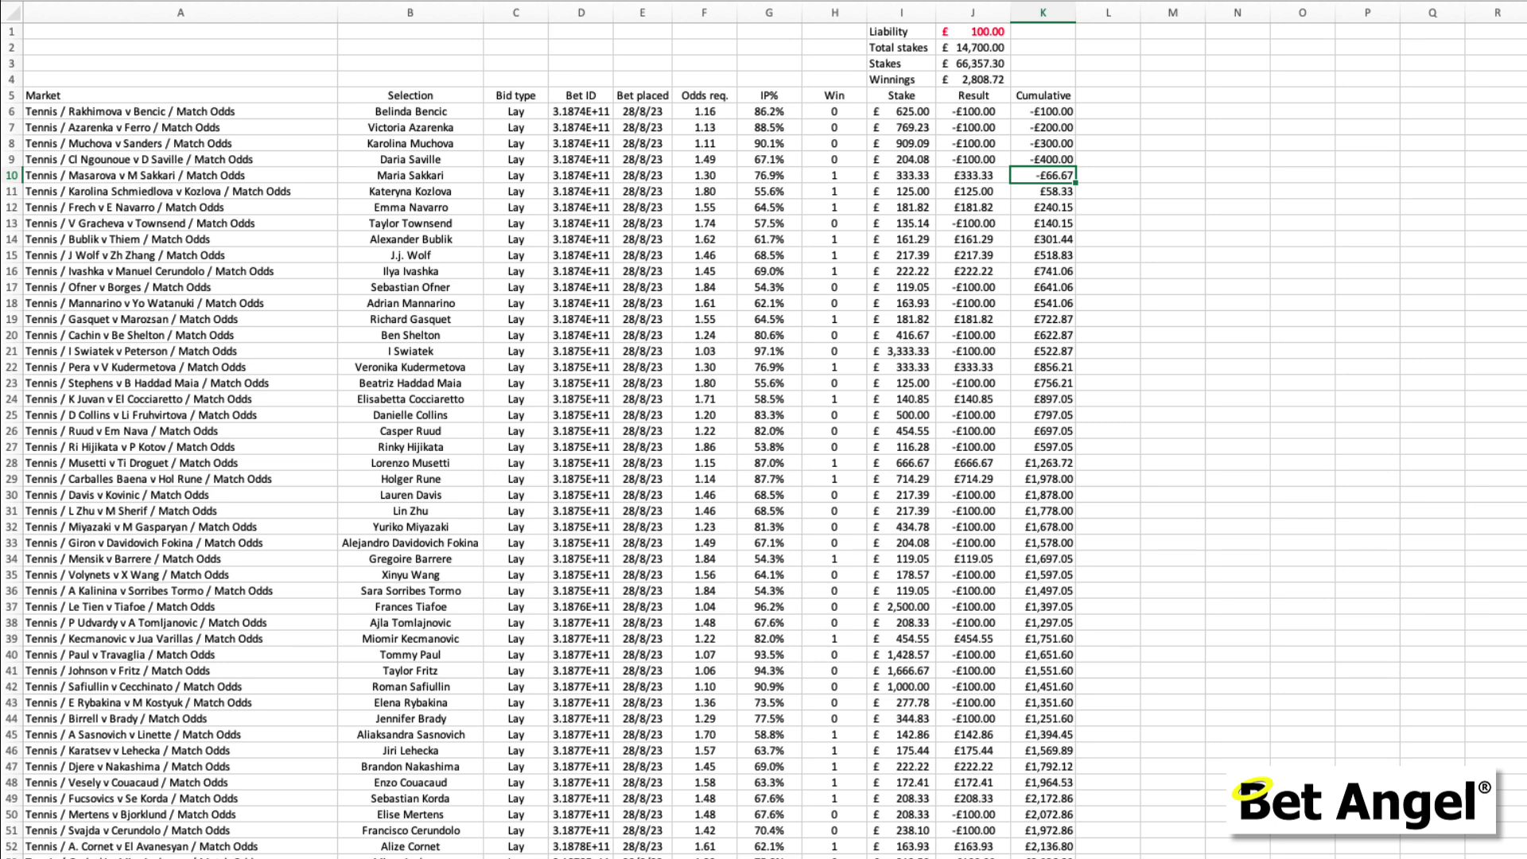
Examine the odds, implied probability, stake and result of the Swiatek v Peterson bet in row 21.
{"action": "left_click", "coordinate": [704, 351]}
{"action": "left_click", "coordinate": [901, 351]}
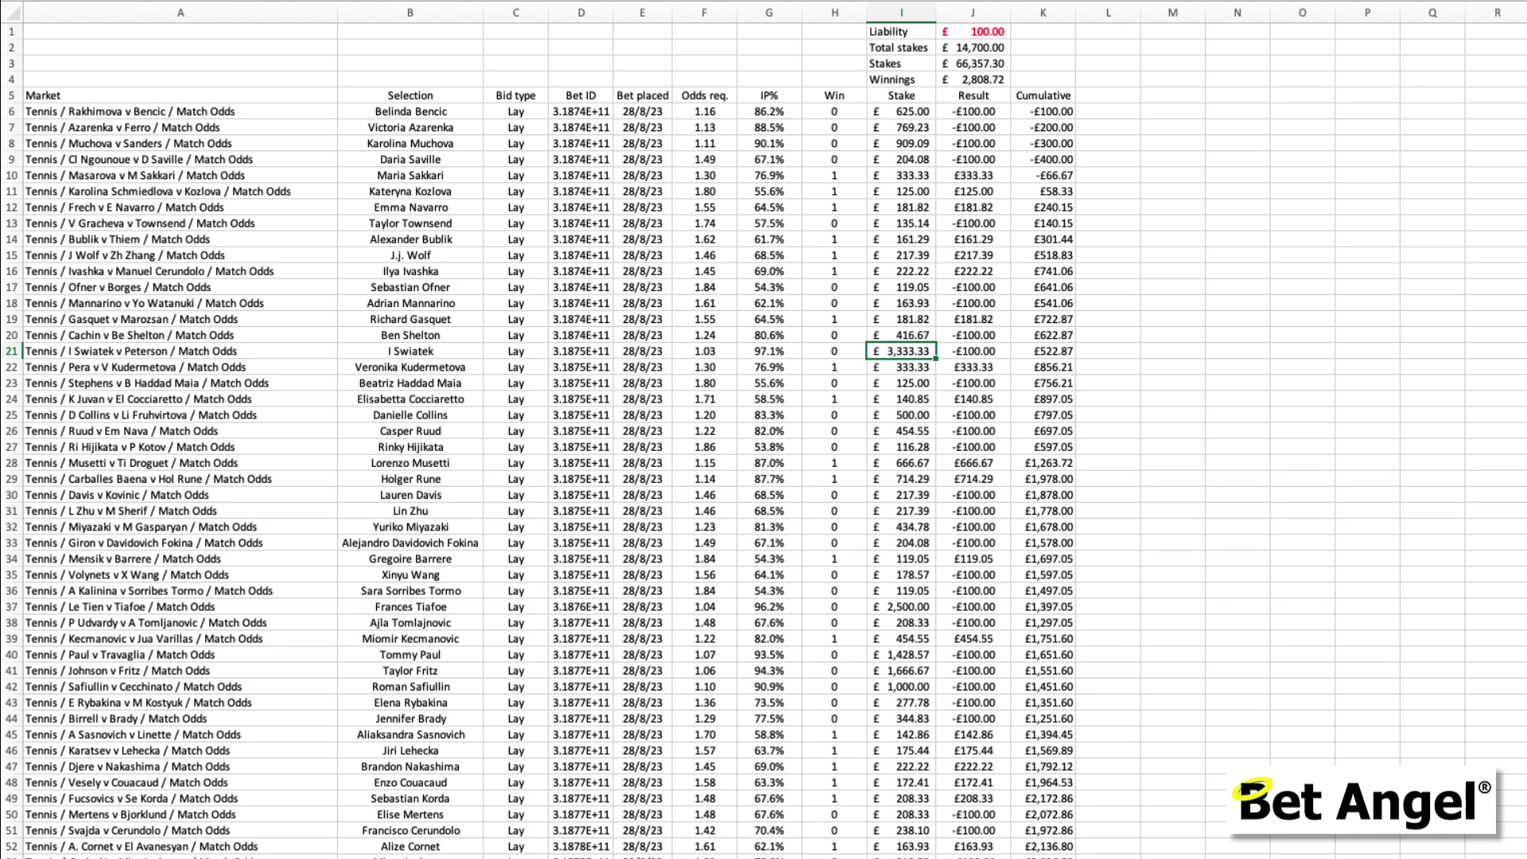
{"action": "key", "text": "Left"}
{"action": "key", "text": "Left"}
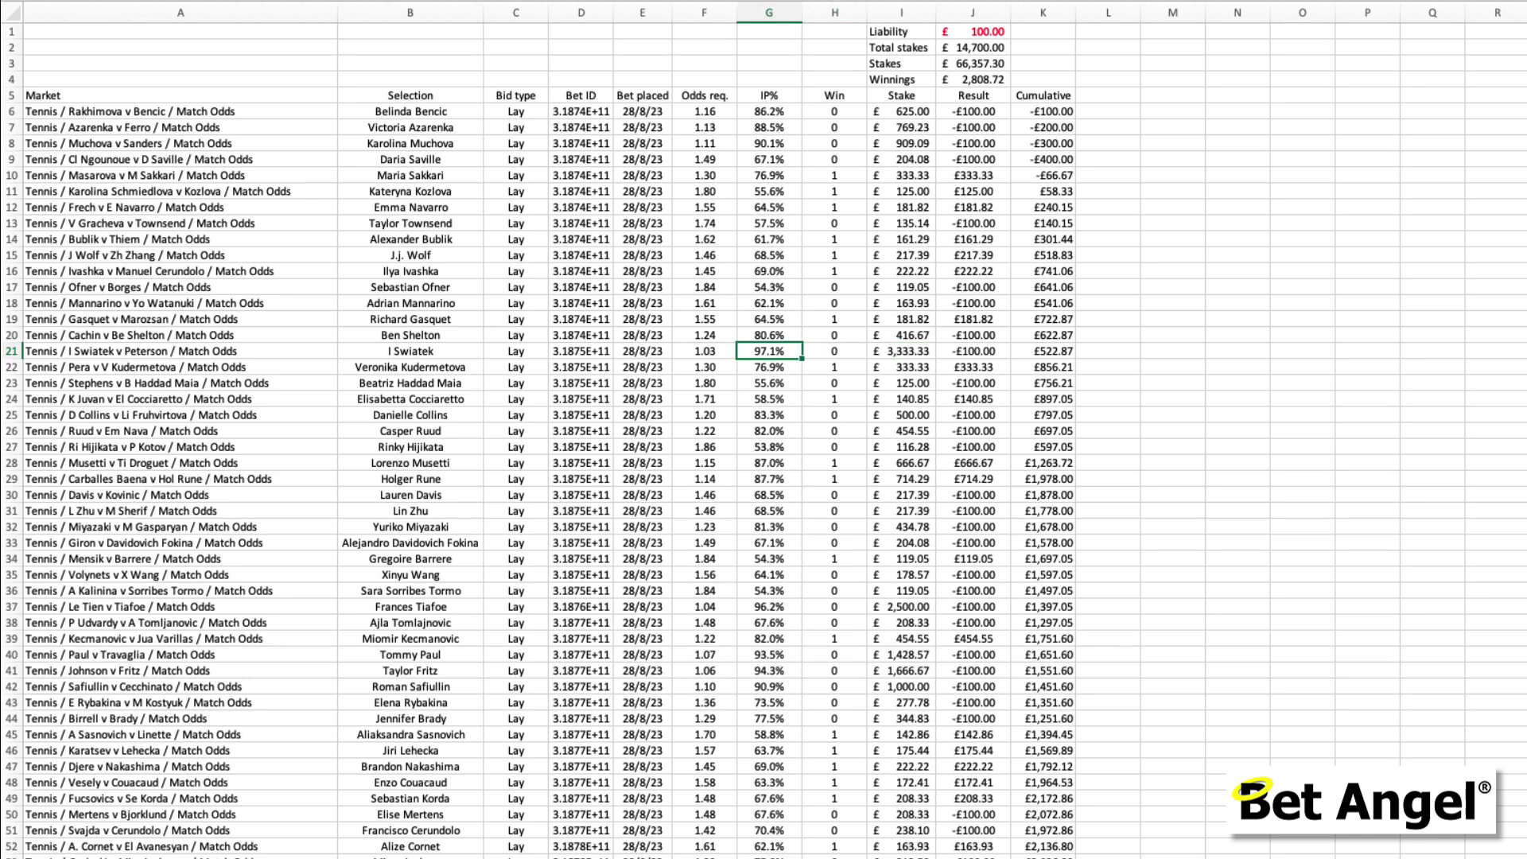
{"action": "key", "text": "Right"}
{"action": "key", "text": "Right"}
{"action": "key", "text": "Right"}
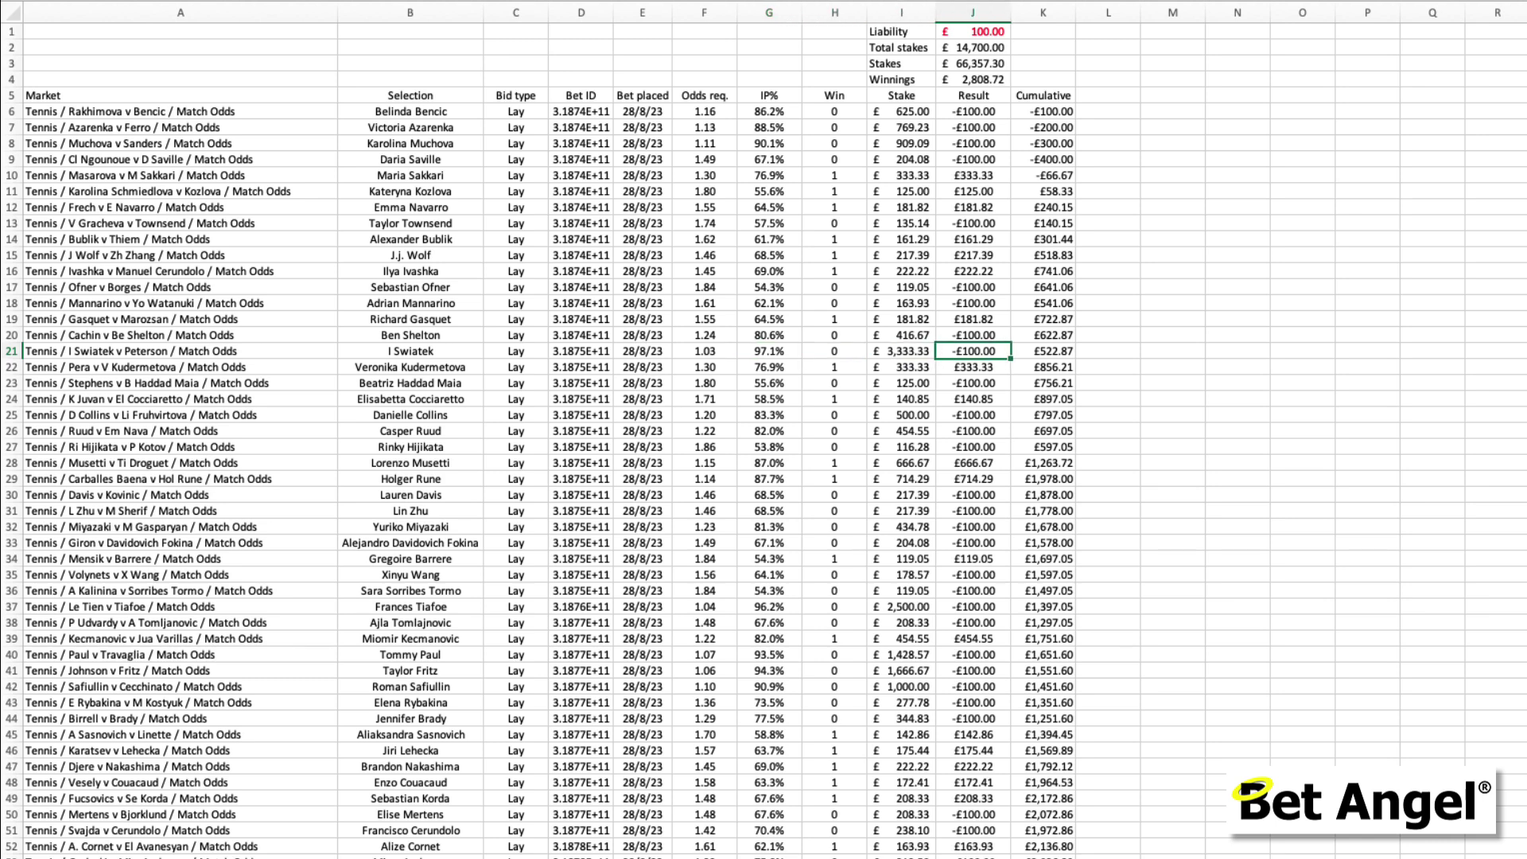
{"action": "key", "text": "Left"}
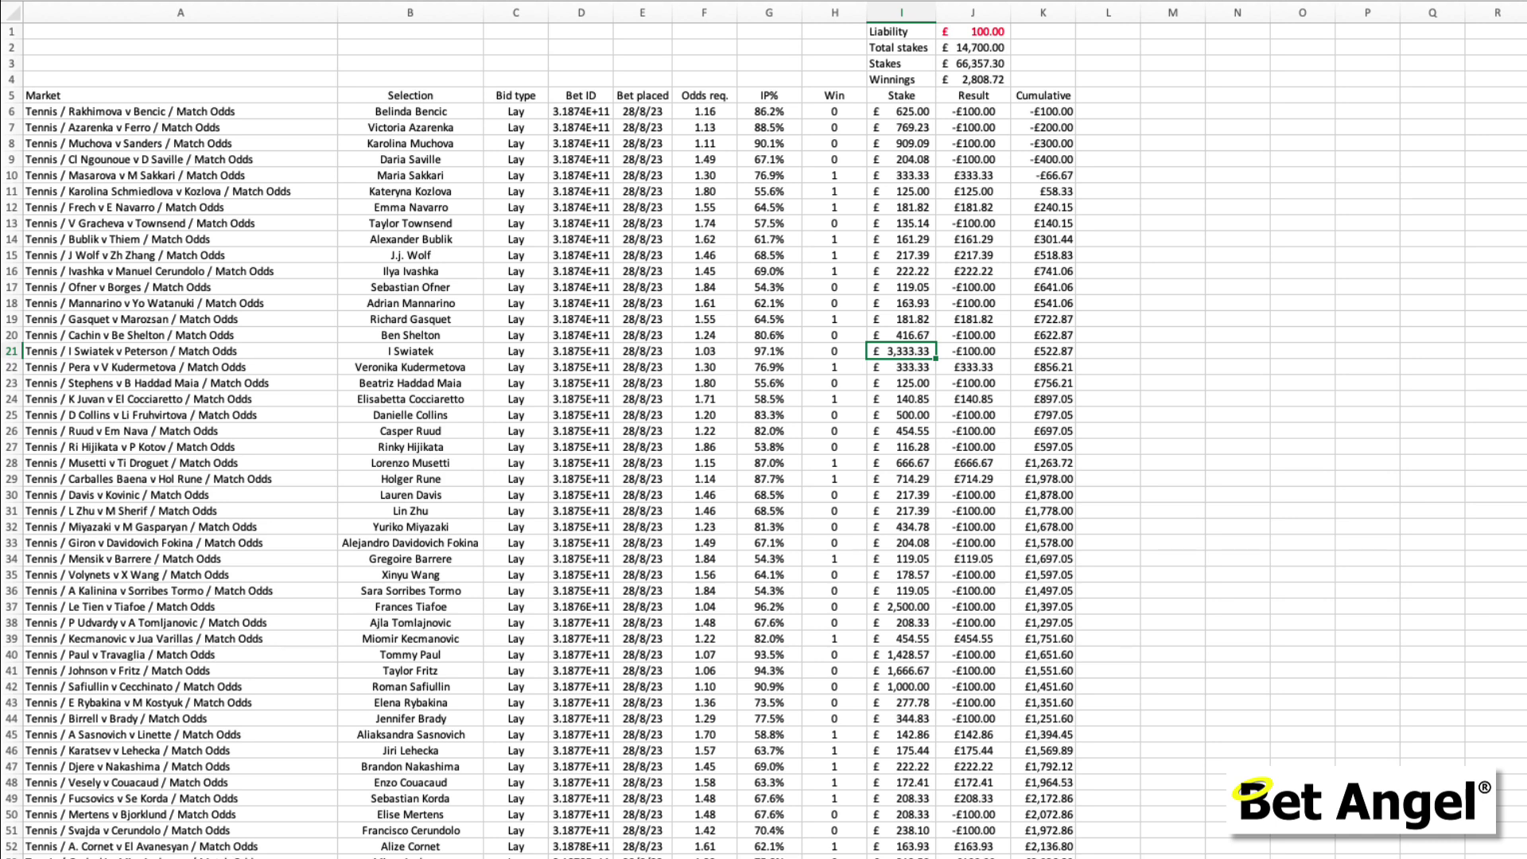
Look through the individual bet results in column J from row 11 to row 14.
{"action": "left_click", "coordinate": [972, 191]}
{"action": "key", "text": "Down"}
{"action": "key", "text": "Down"}
{"action": "key", "text": "Down"}
Follow the running balance in the Cumulative column from the first bet in row 6 down to row 15.
{"action": "left_click", "coordinate": [1041, 111]}
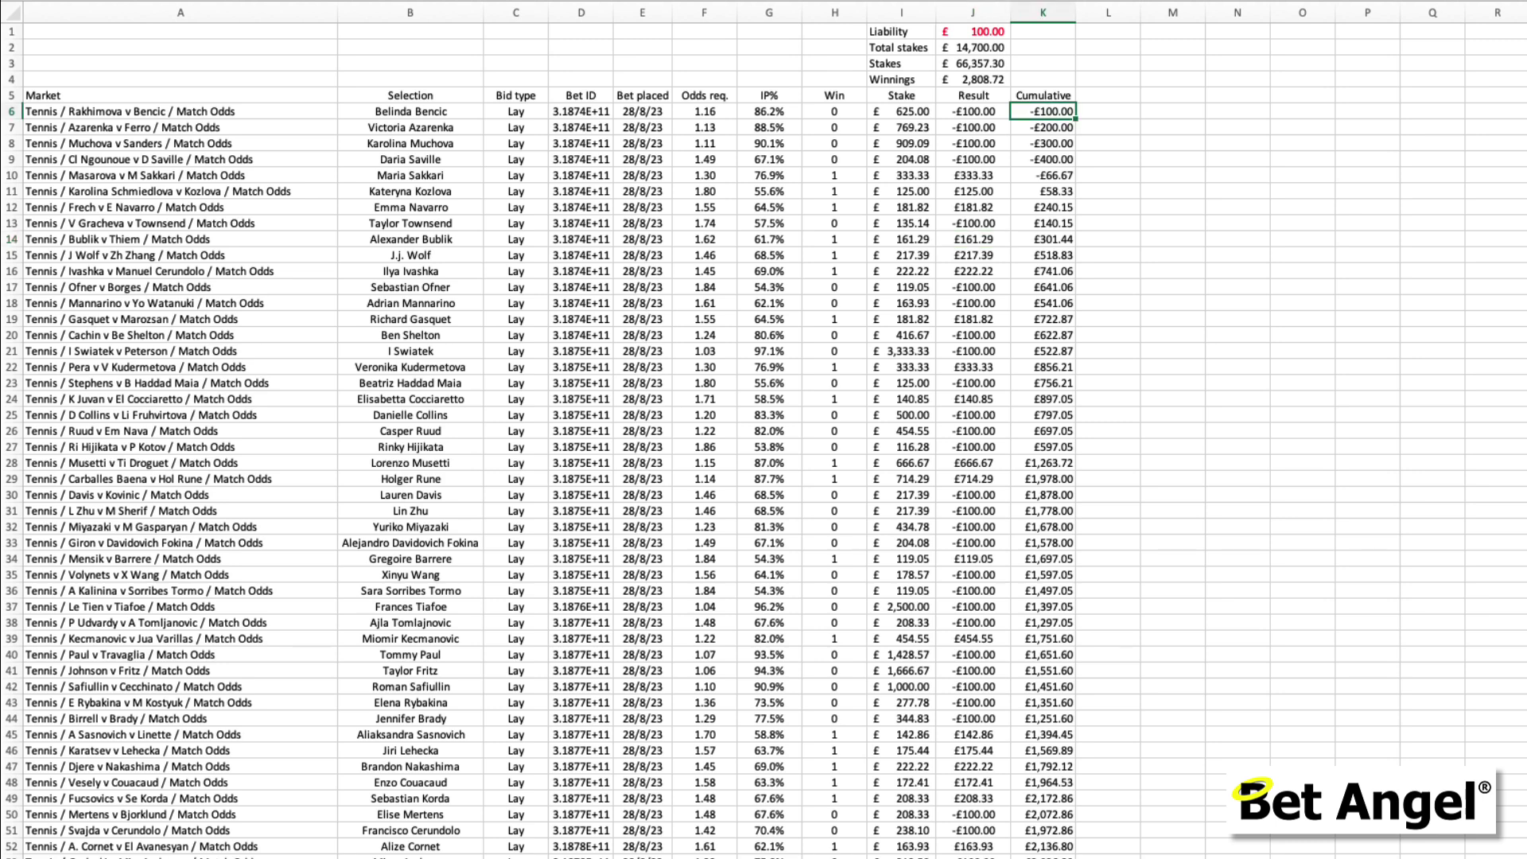
{"action": "key", "text": "Down"}
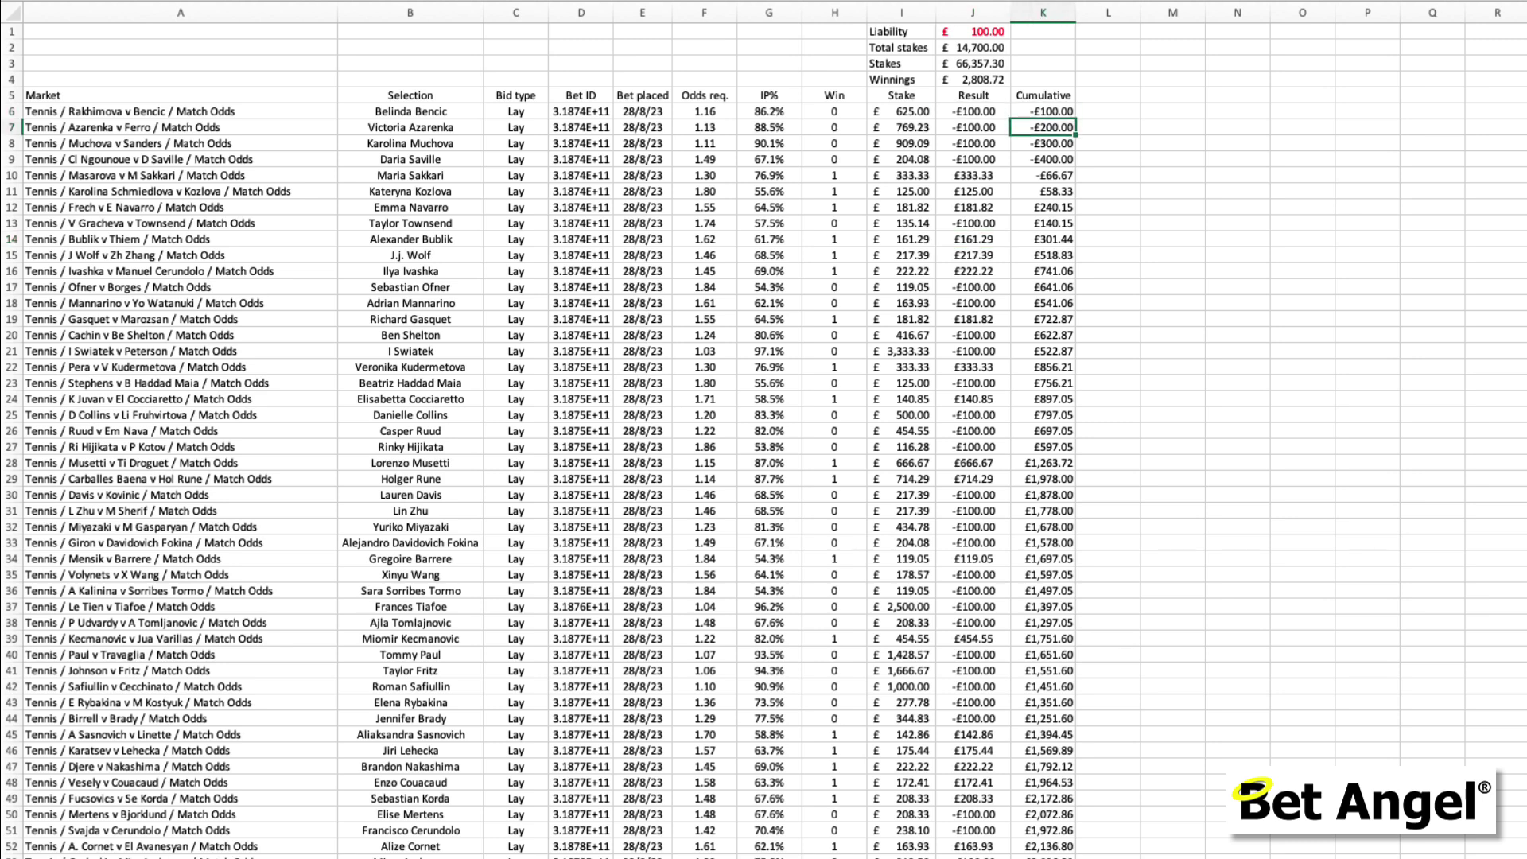
{"action": "key", "text": "Down"}
{"action": "key", "text": "Down"}
{"action": "key", "text": "Down"}
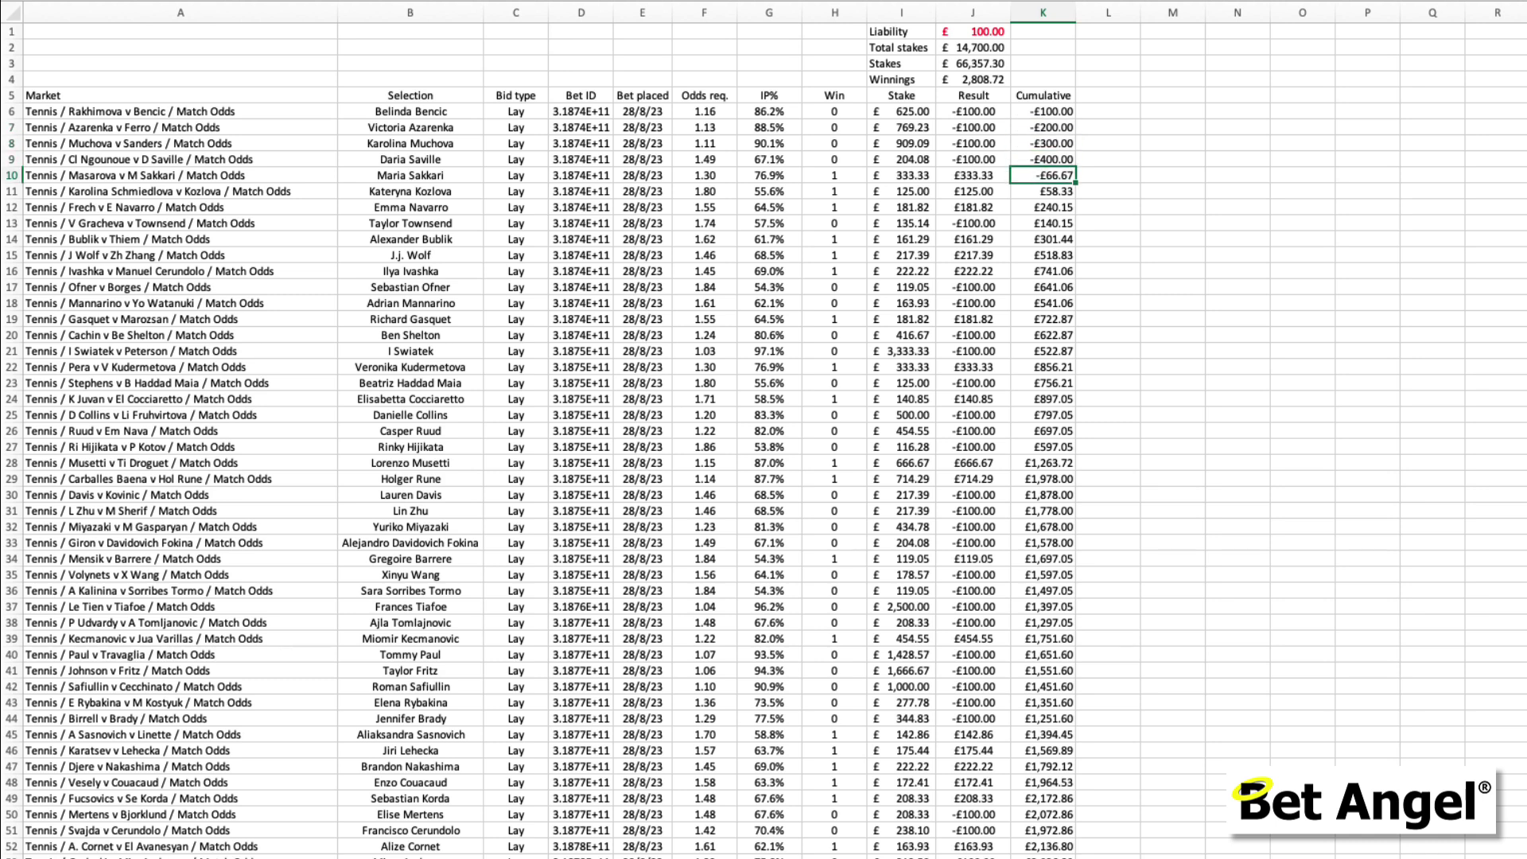
{"action": "key", "text": "Down"}
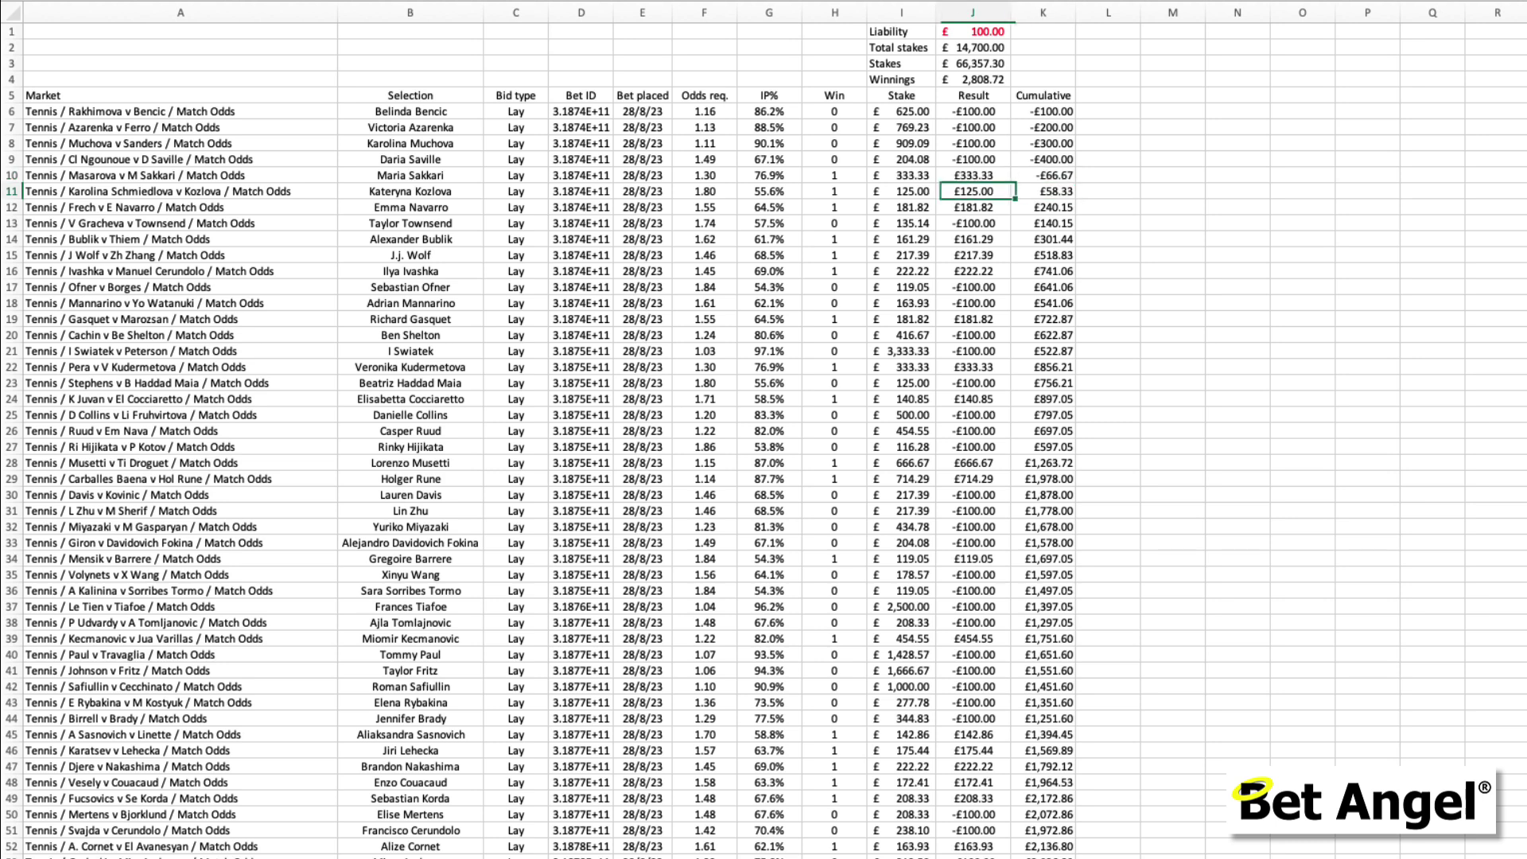
{"action": "key", "text": "Down"}
{"action": "key", "text": "Down"}
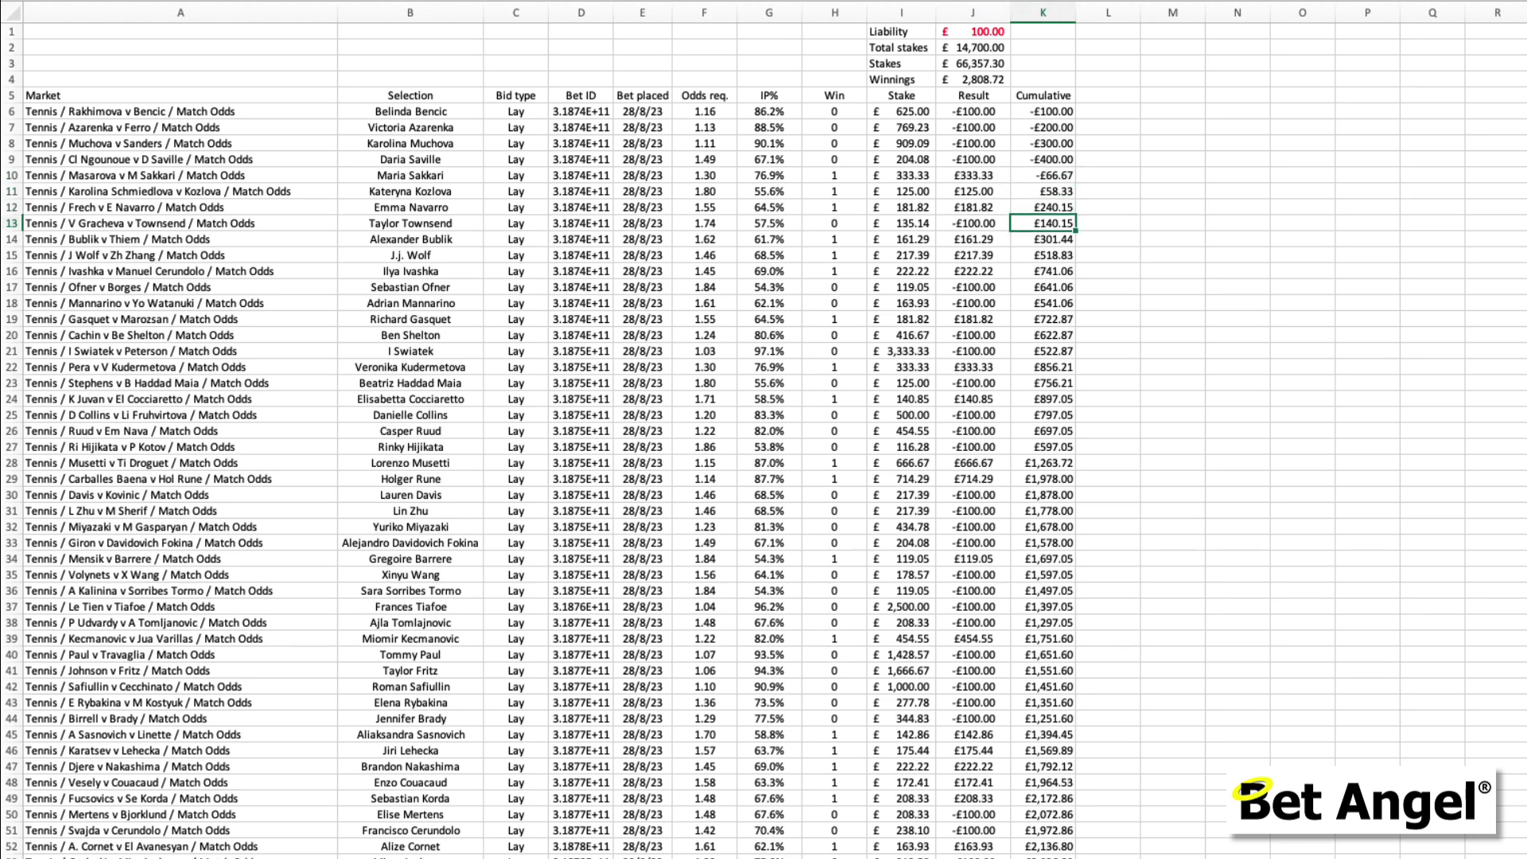
{"action": "key", "text": "Down"}
{"action": "key", "text": "Down"}
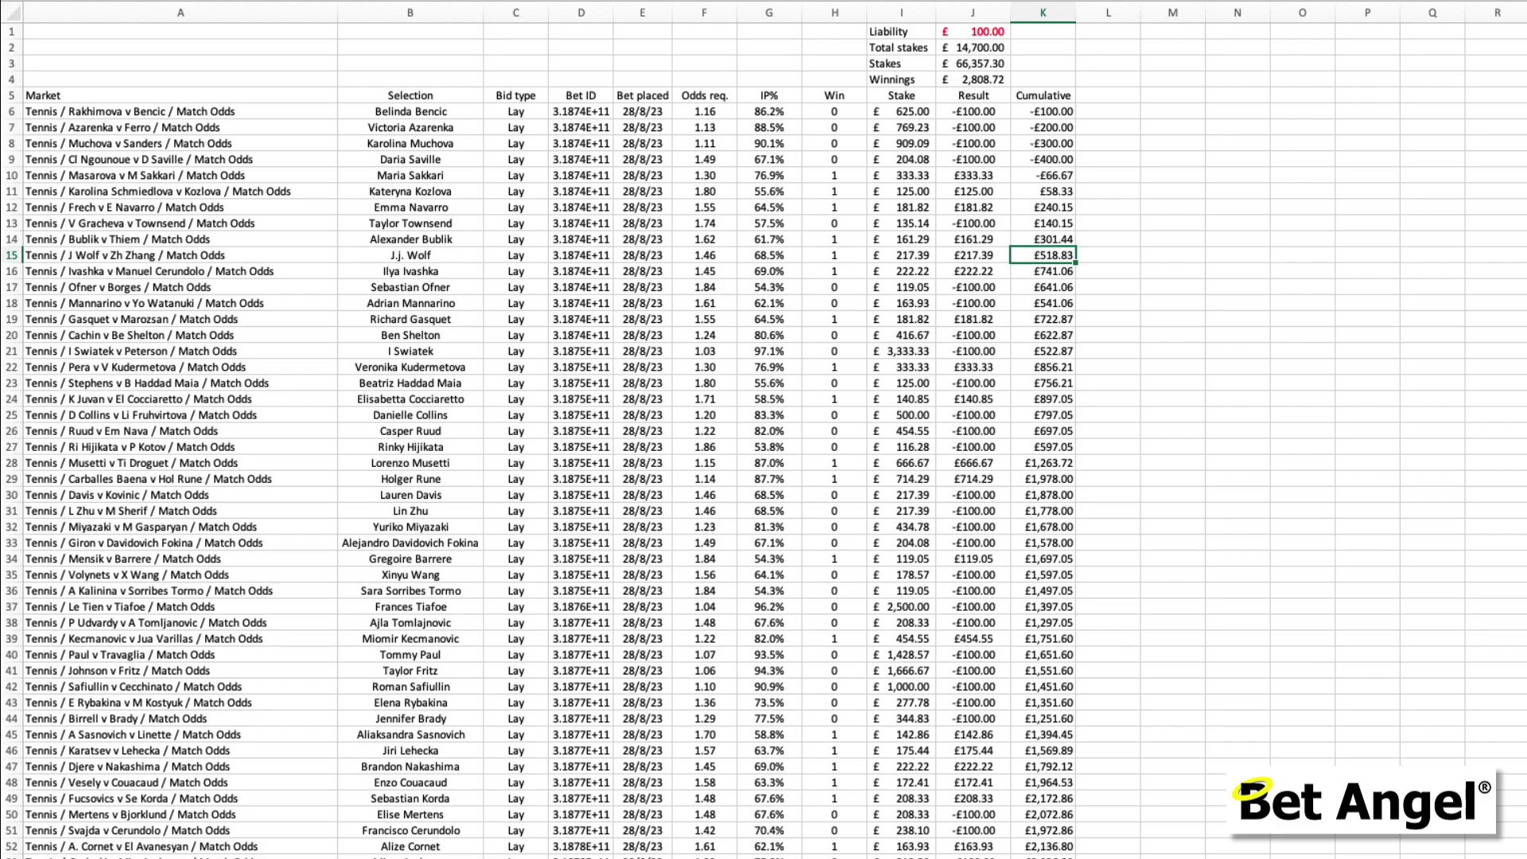
{"action": "scroll", "coordinate": [764, 441], "scroll_direction": "down", "scroll_amount": 8}
{"action": "scroll", "coordinate": [763, 441], "scroll_direction": "up", "scroll_amount": 8}
Review the Liability, Total stakes, Stakes and Winnings summary figures in cells J1 to J4.
{"action": "left_click", "coordinate": [972, 47]}
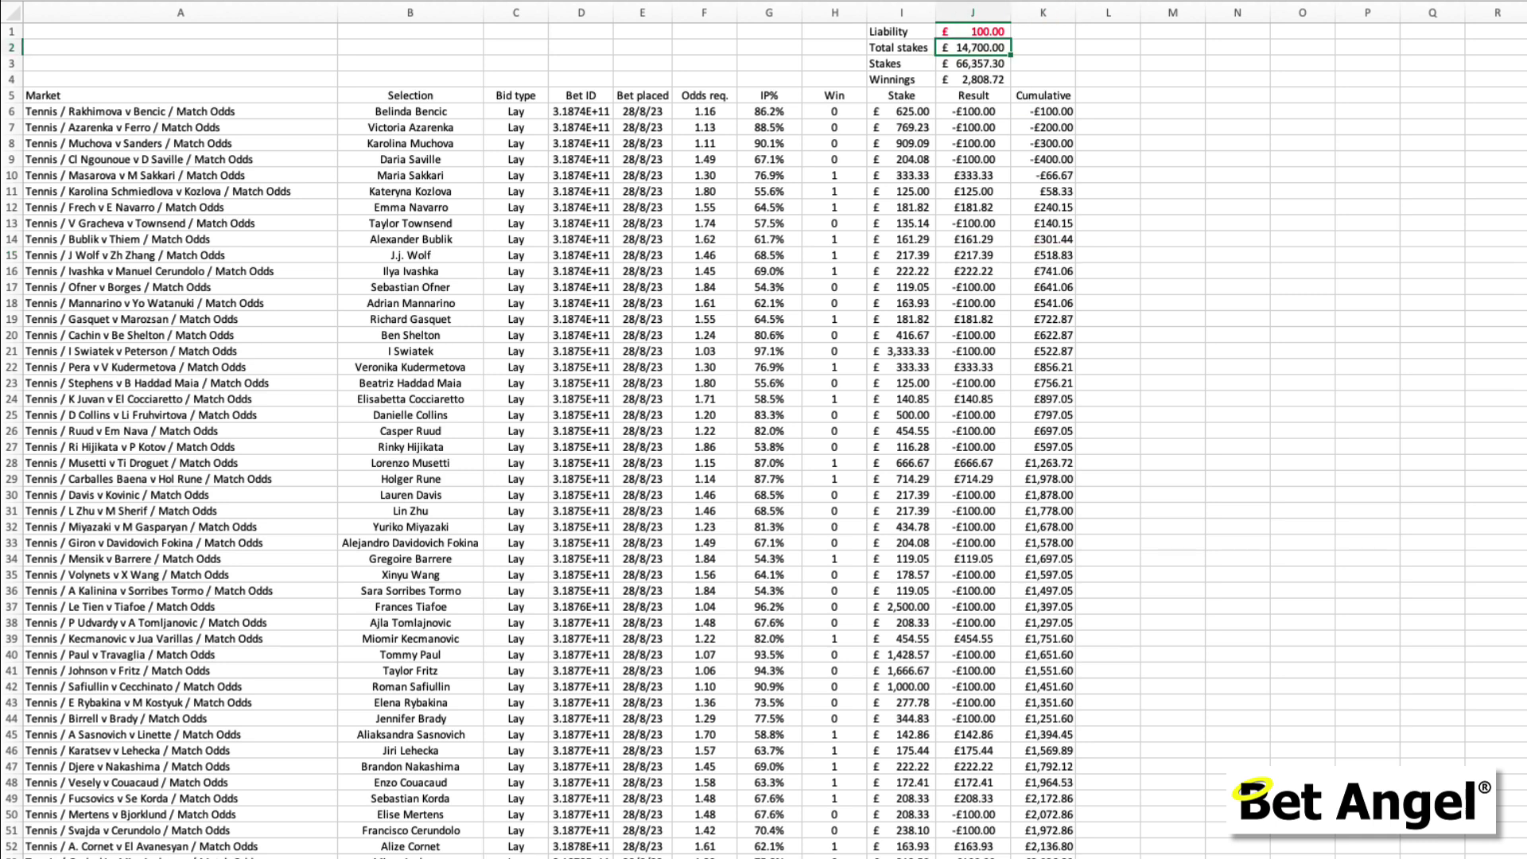
{"action": "left_click", "coordinate": [972, 31]}
{"action": "key", "text": "Down"}
{"action": "key", "text": "Down"}
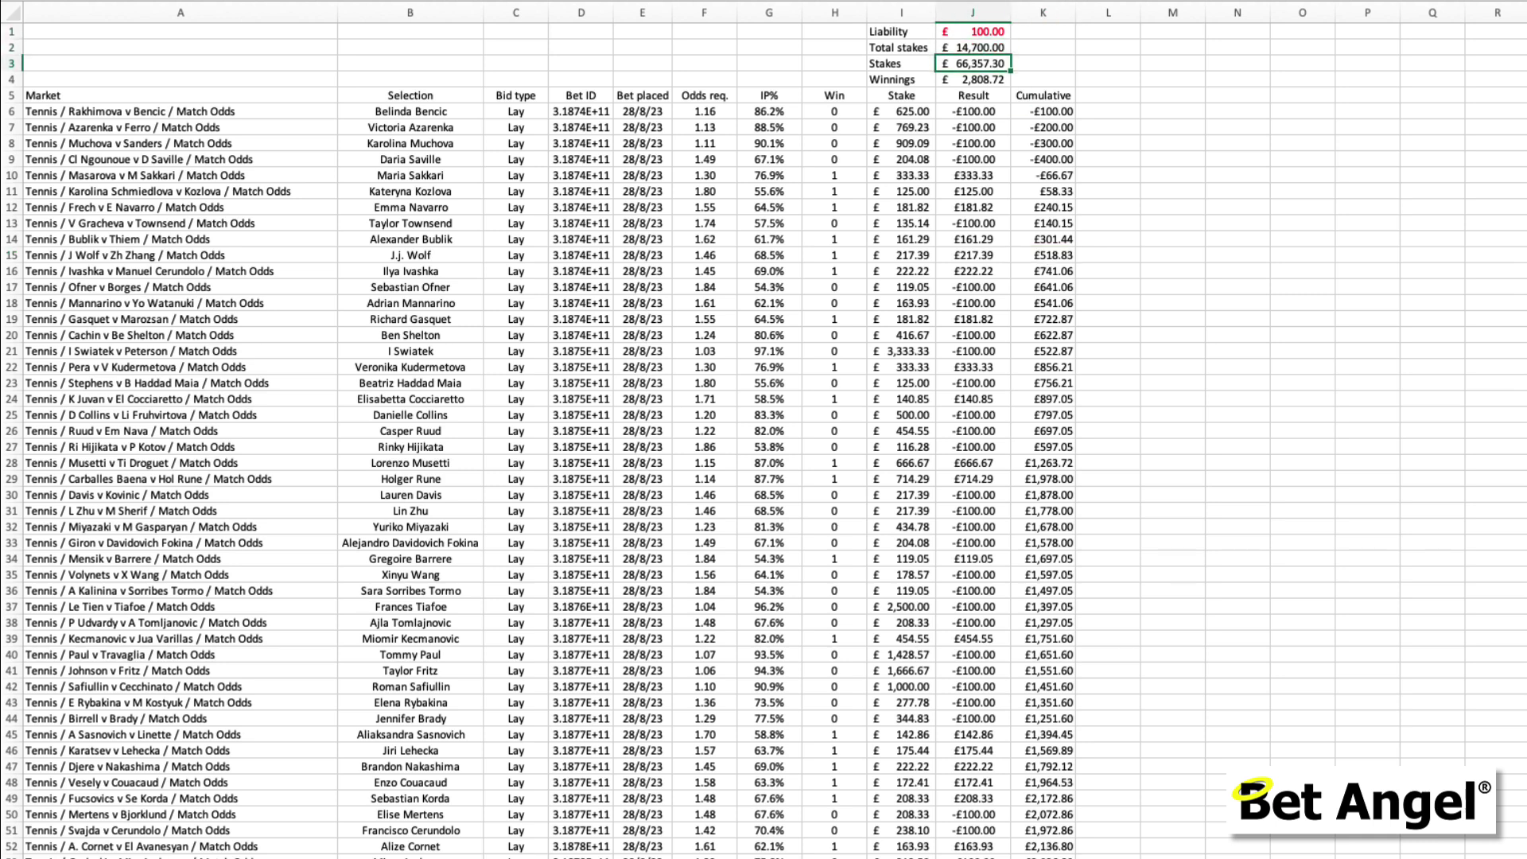
{"action": "left_click", "coordinate": [971, 79]}
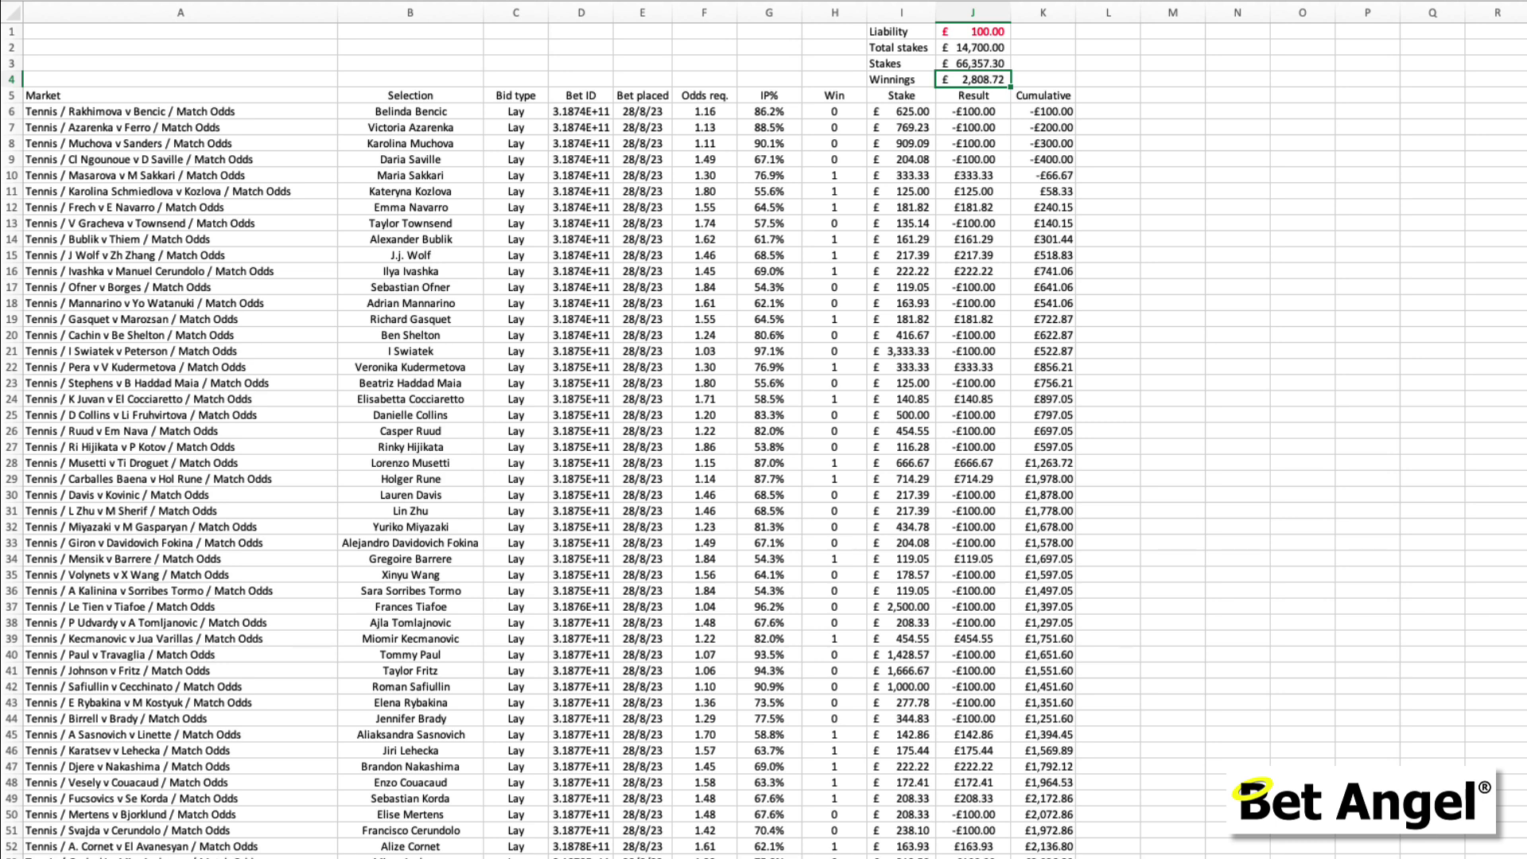
{"action": "key", "text": "Up"}
{"action": "key", "text": "Up"}
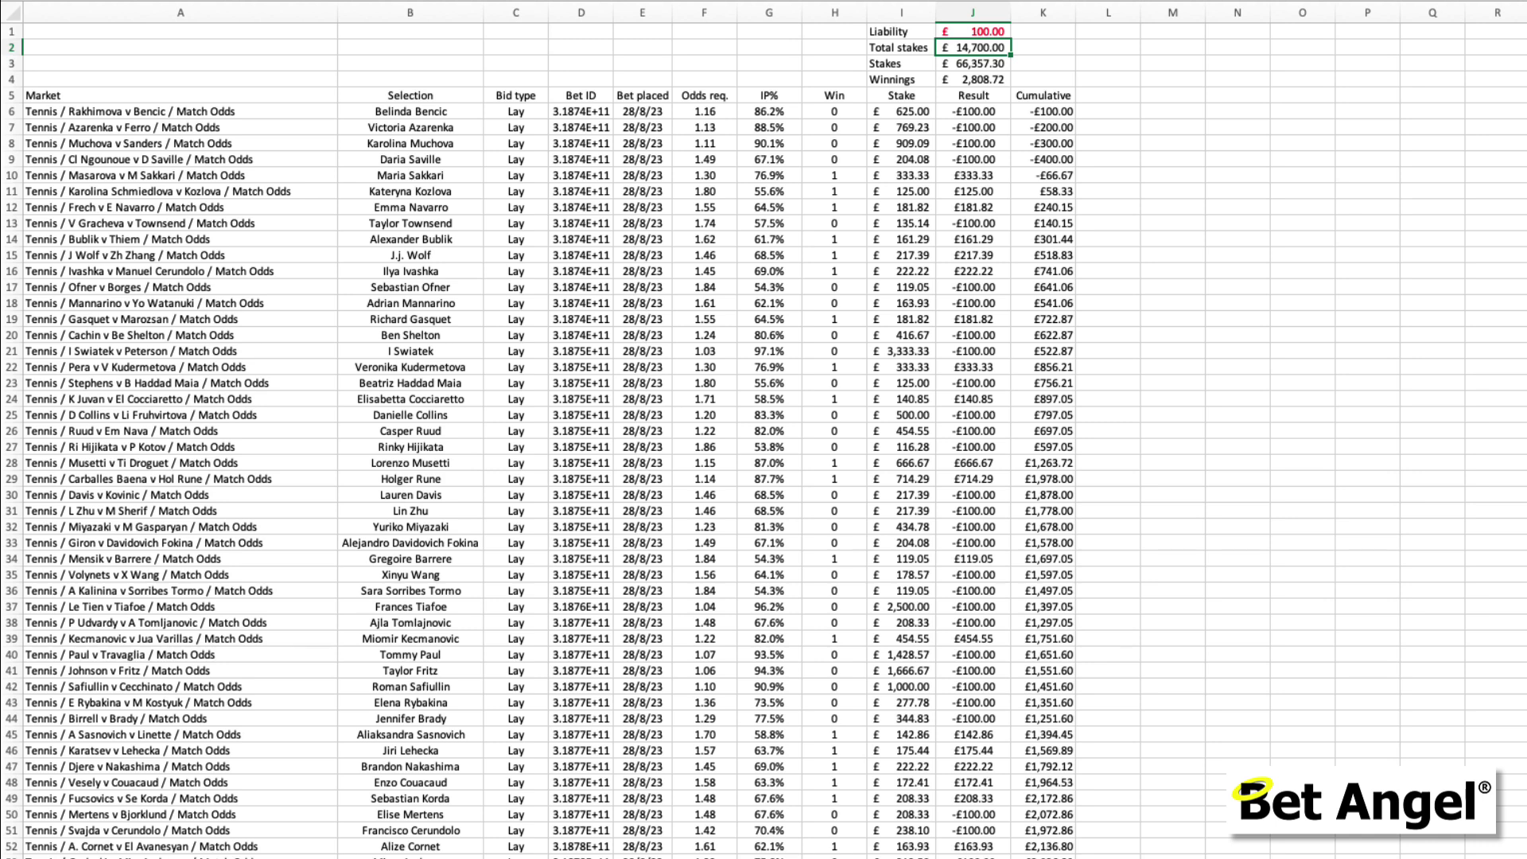
{"action": "left_click", "coordinate": [972, 63]}
Set the liability per bet in cell J1 to £1.
{"action": "left_click", "coordinate": [971, 31]}
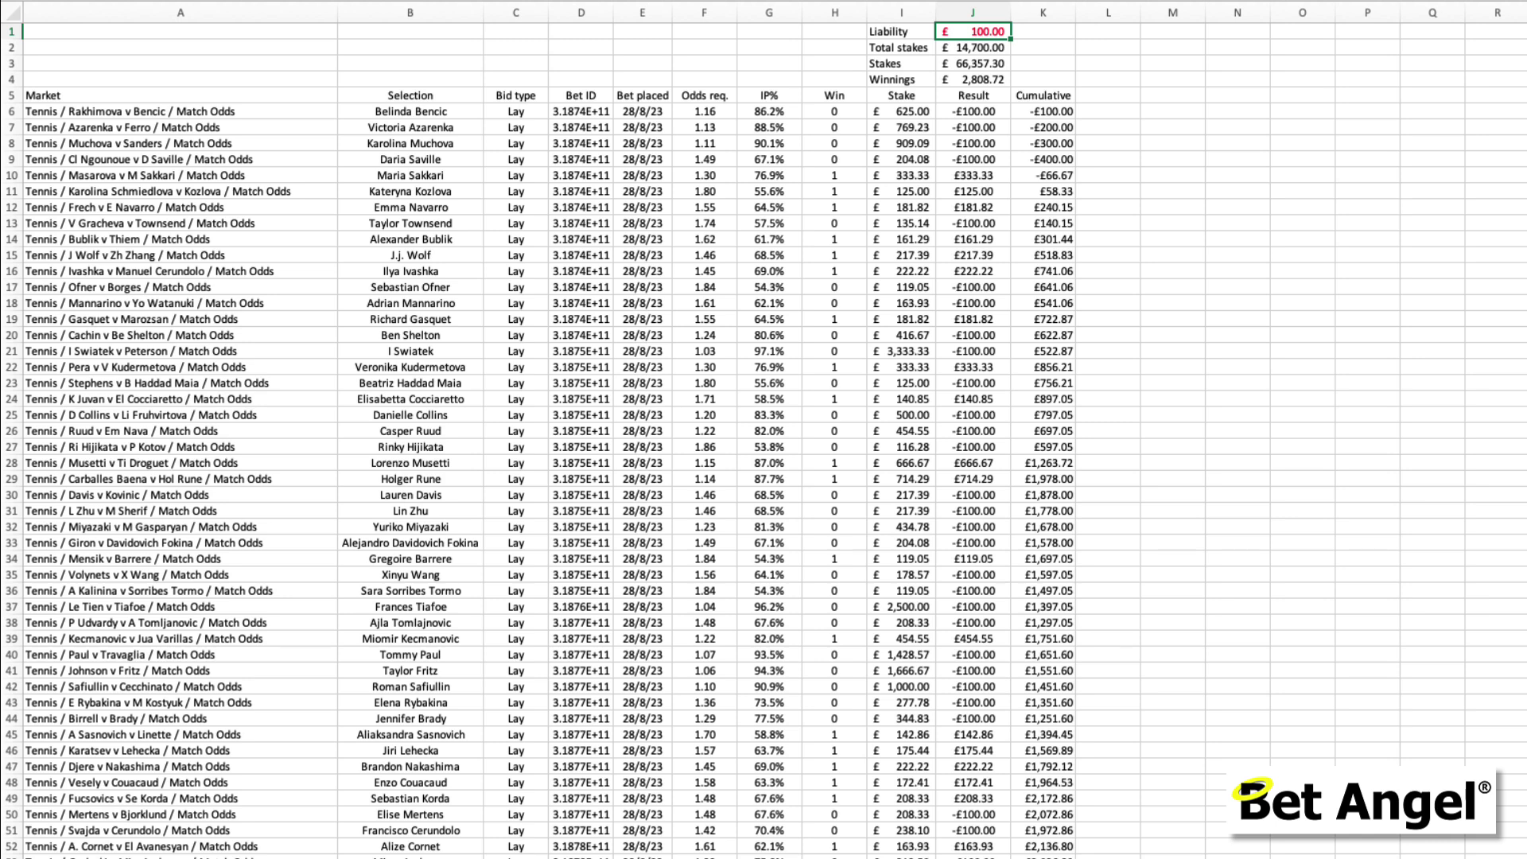
{"action": "type", "text": "1"}
{"action": "key", "text": "Return"}
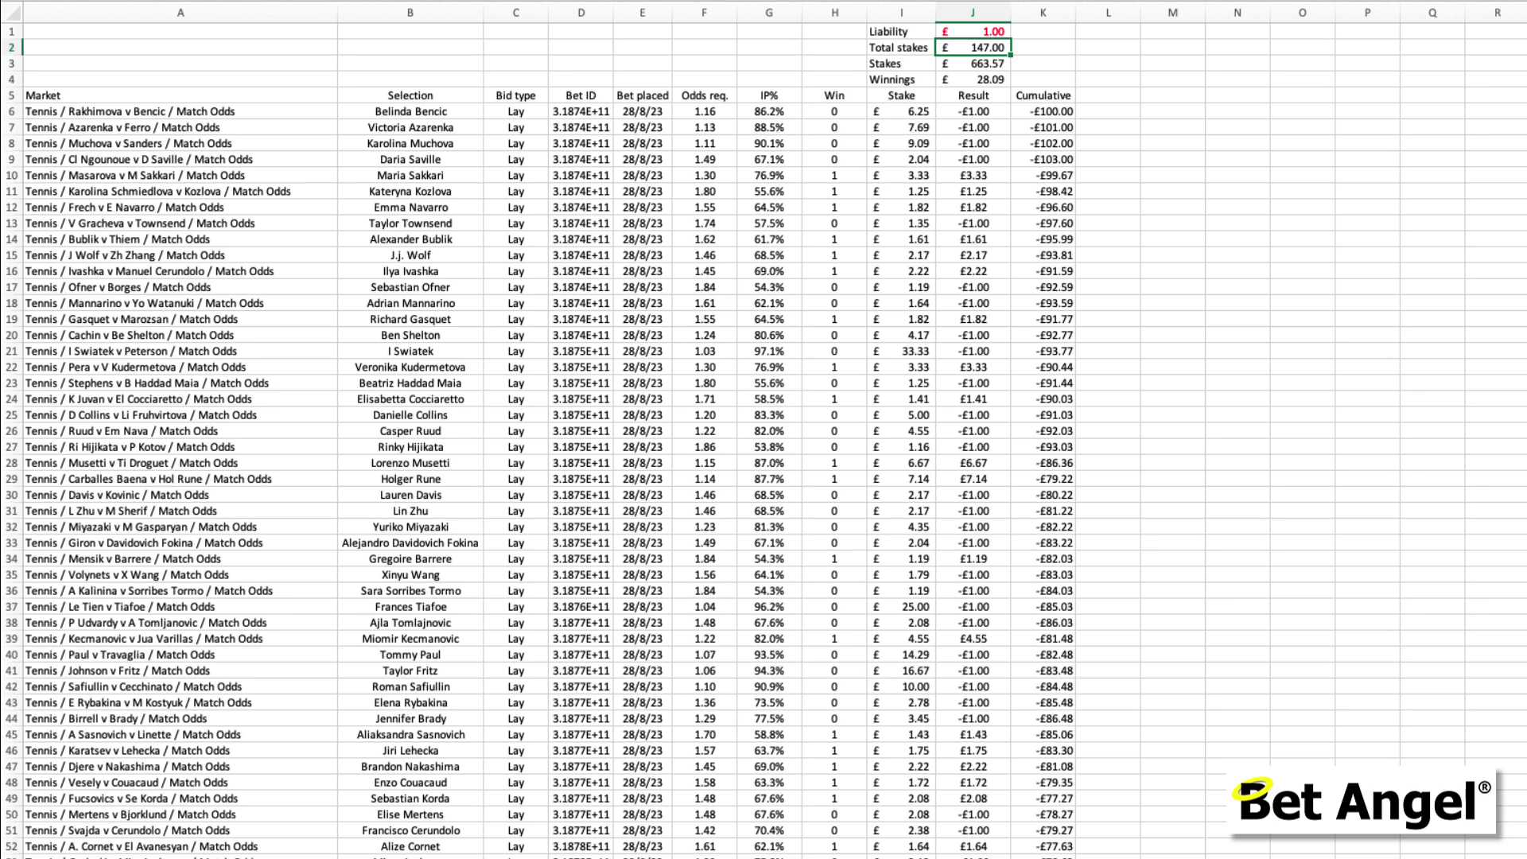
Set the liability per bet in cell J1 to £100.
{"action": "left_click", "coordinate": [971, 31]}
{"action": "type", "text": "100"}
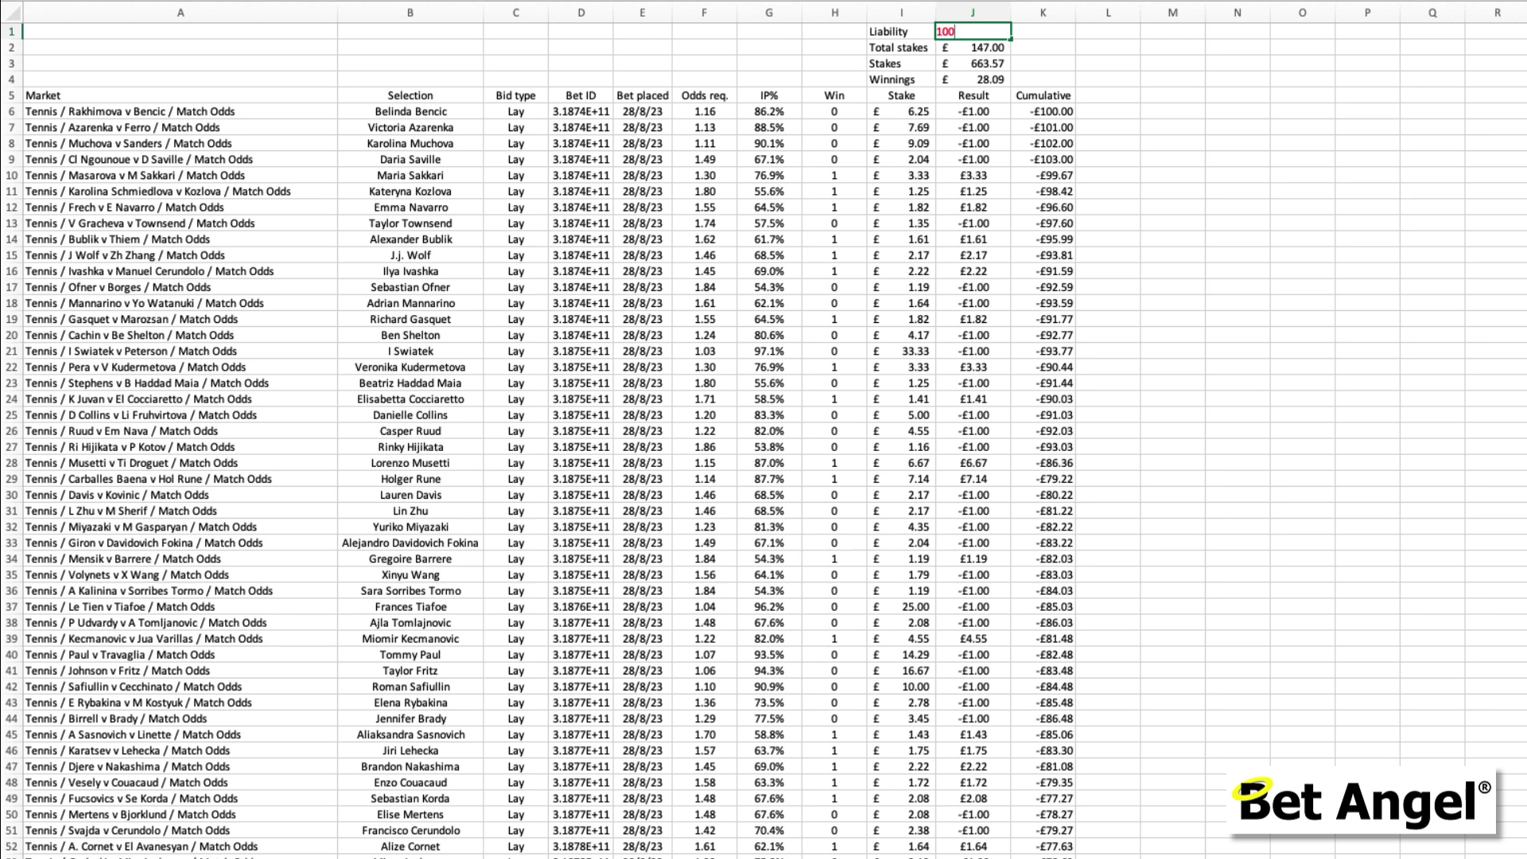
{"action": "key", "text": "Return"}
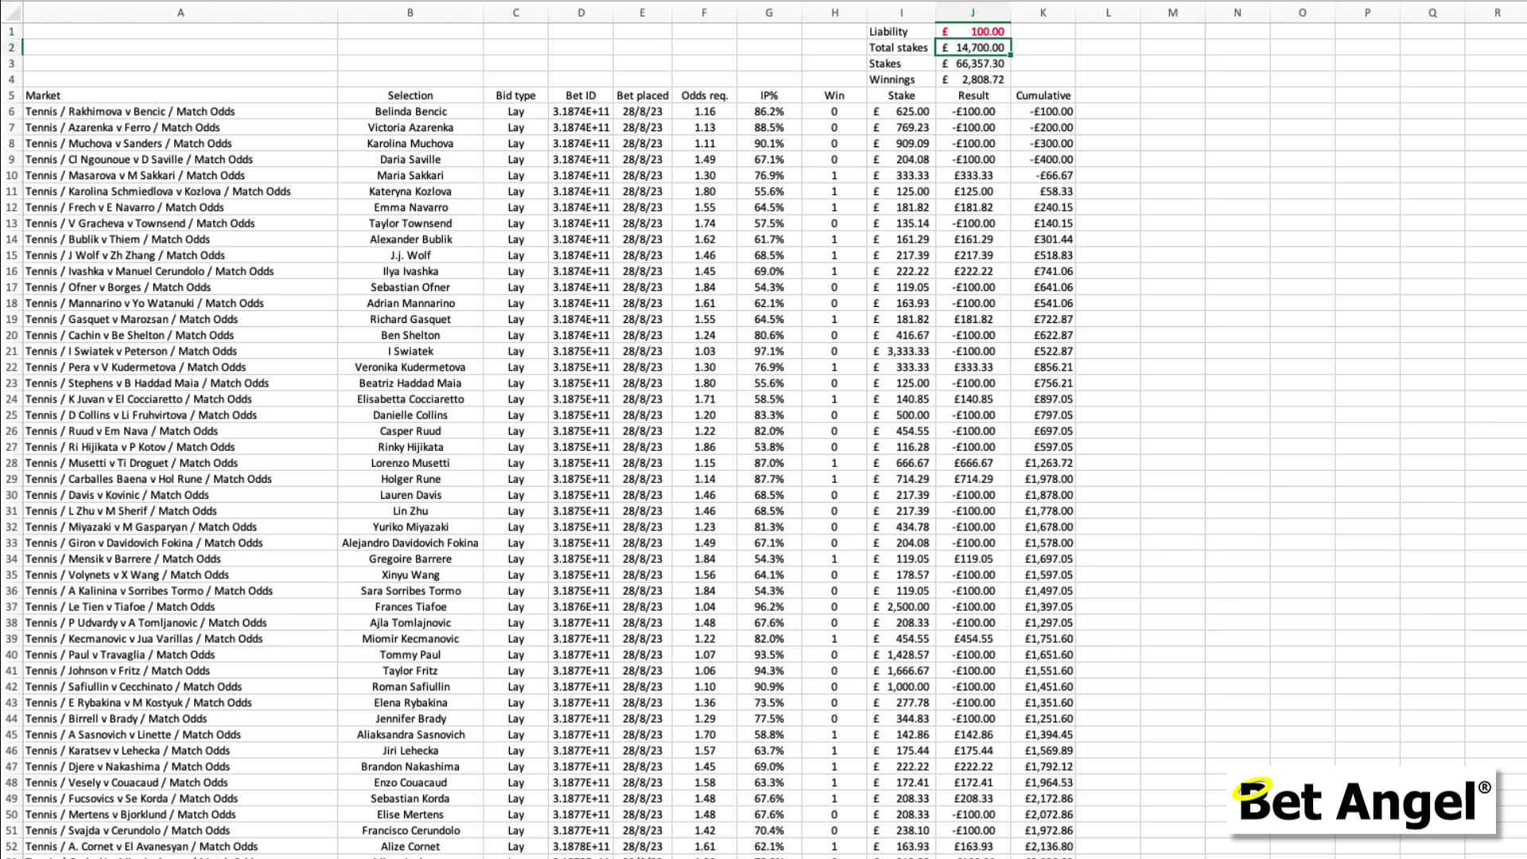